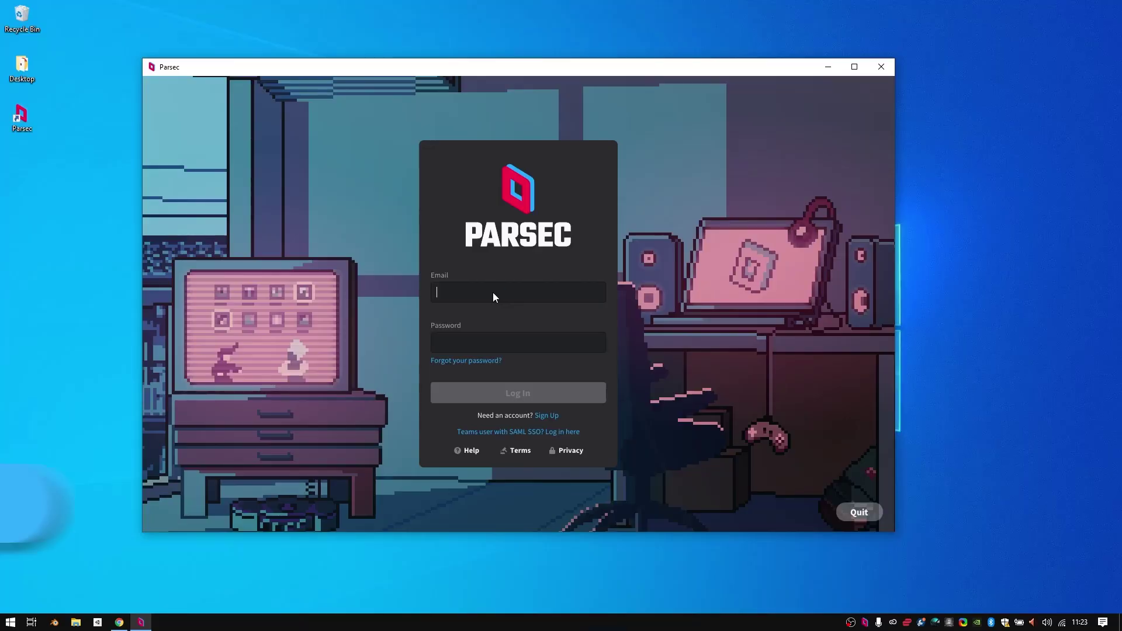
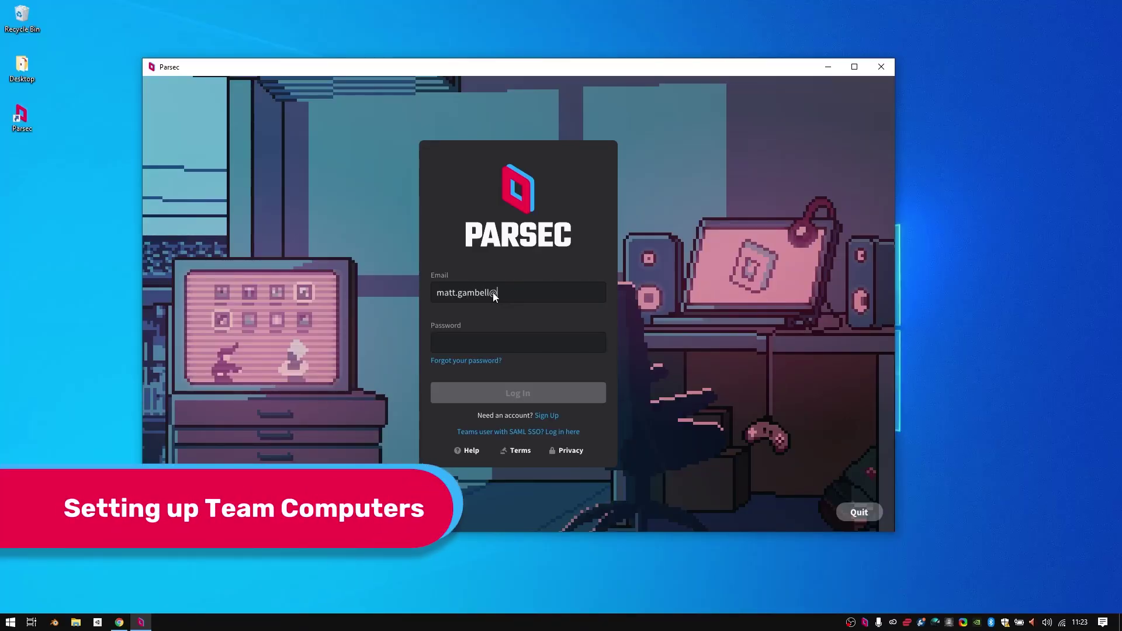
Log in to Parsec with the team admin's e-mail and the pasted account password
key("ctrl+v")
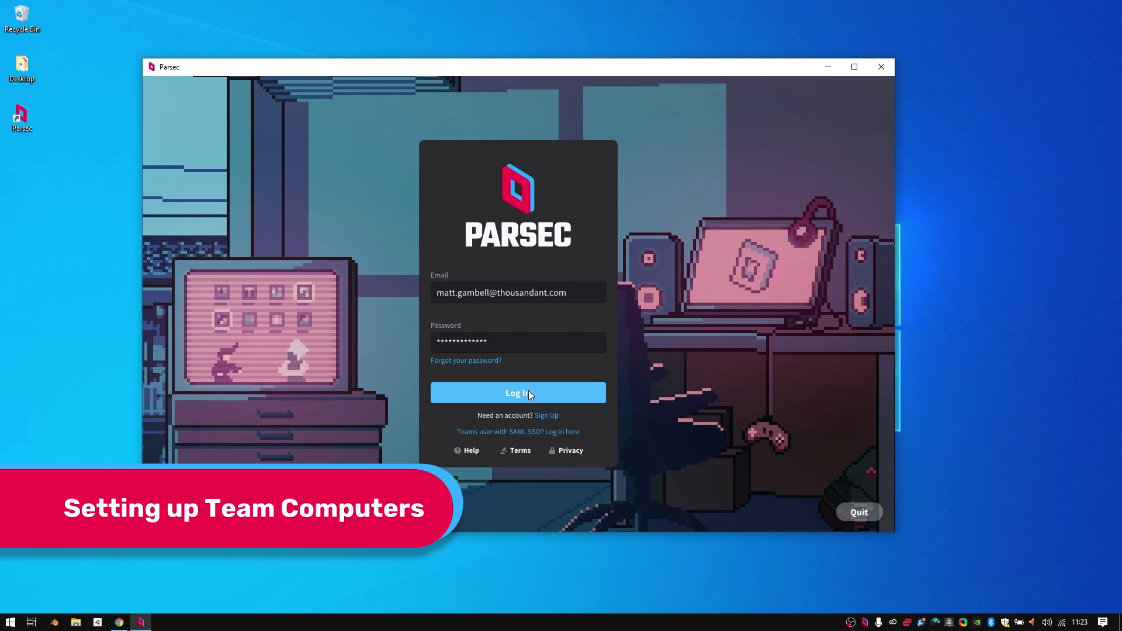
left_click(528, 391)
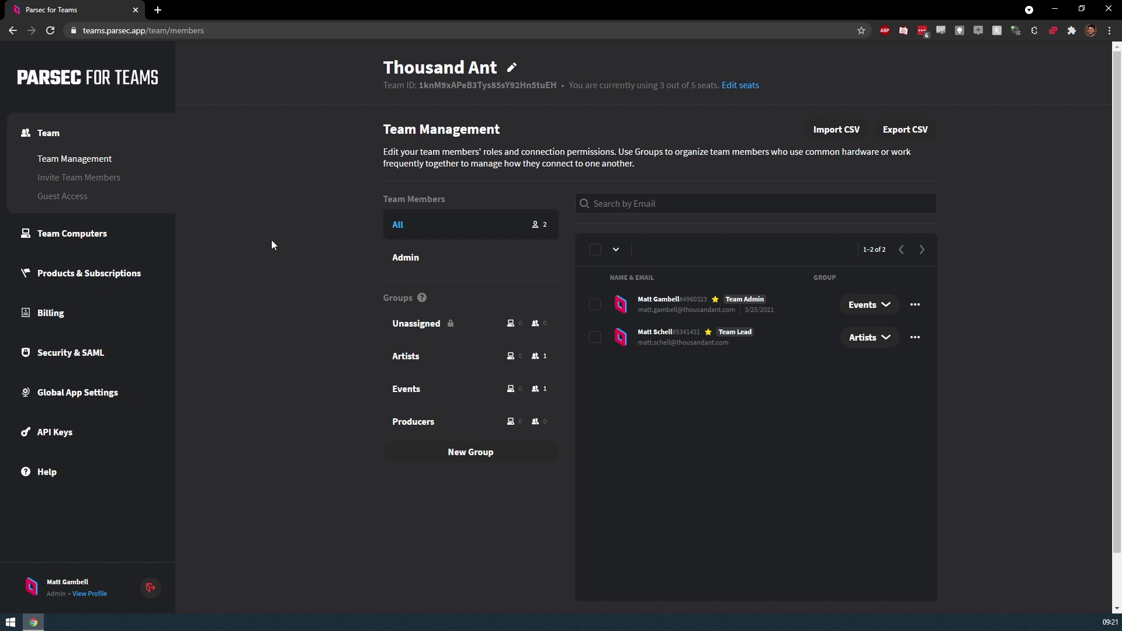
Generate a new Team Computer key, replacing the previous key
left_click(75, 244)
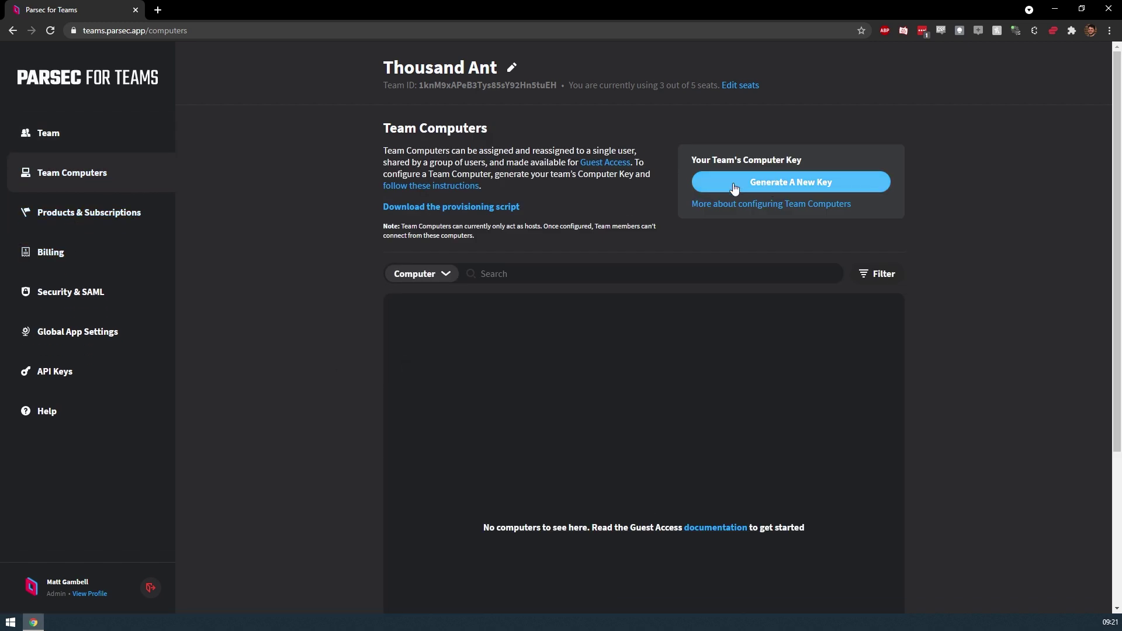
left_click(733, 187)
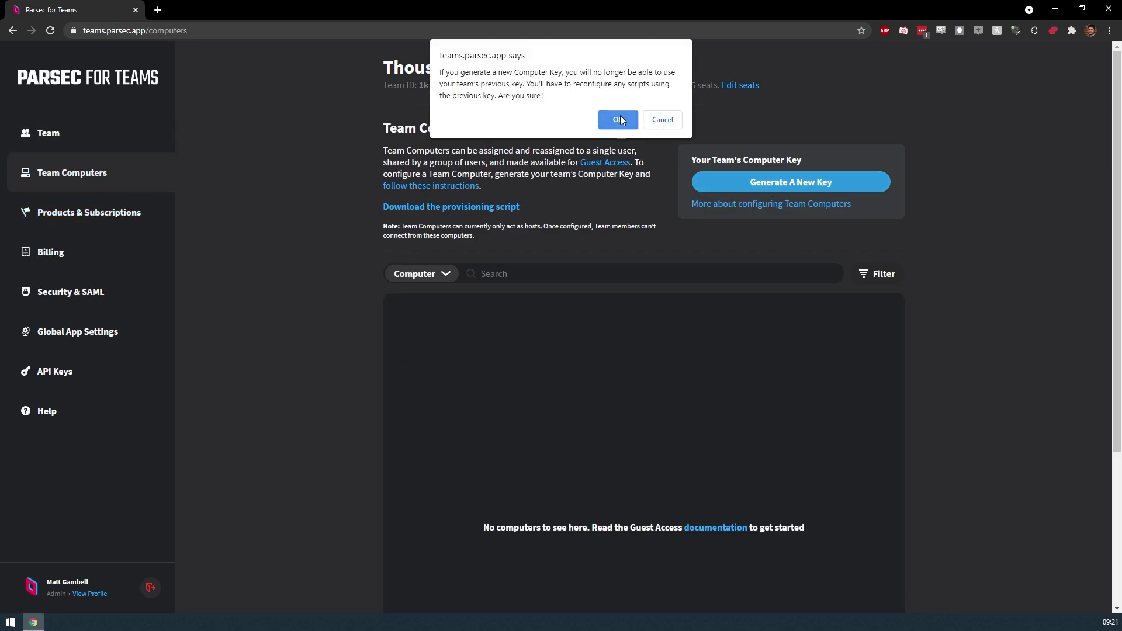
left_click(619, 120)
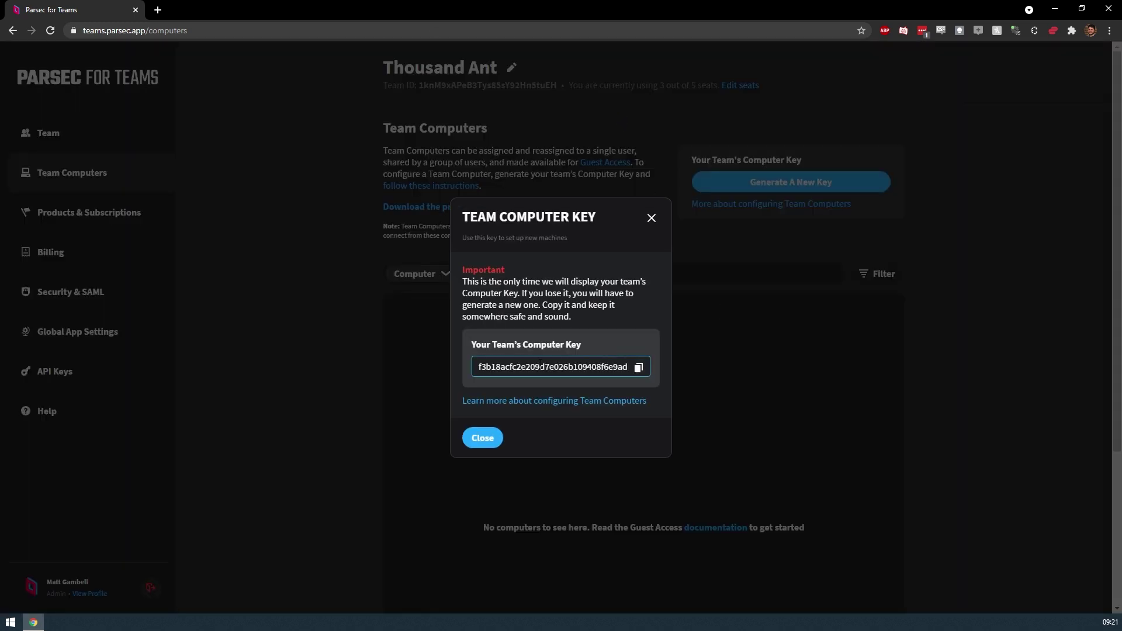
Save the new key in the 'Team Computers Key' secure note and copy it again
left_click(638, 367)
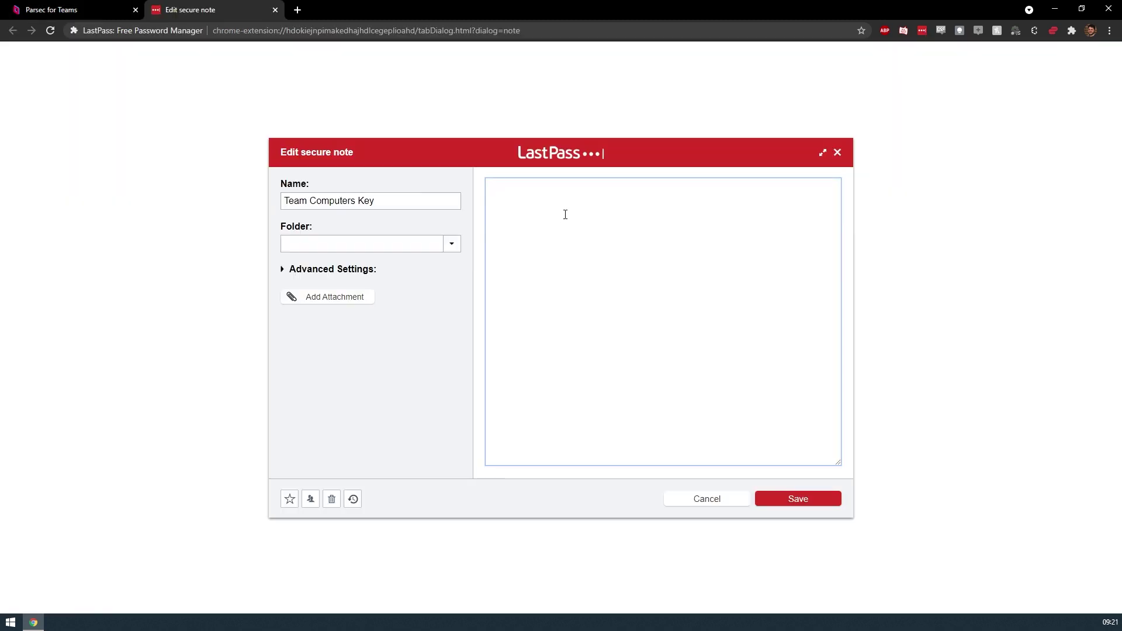
key("ctrl+v")
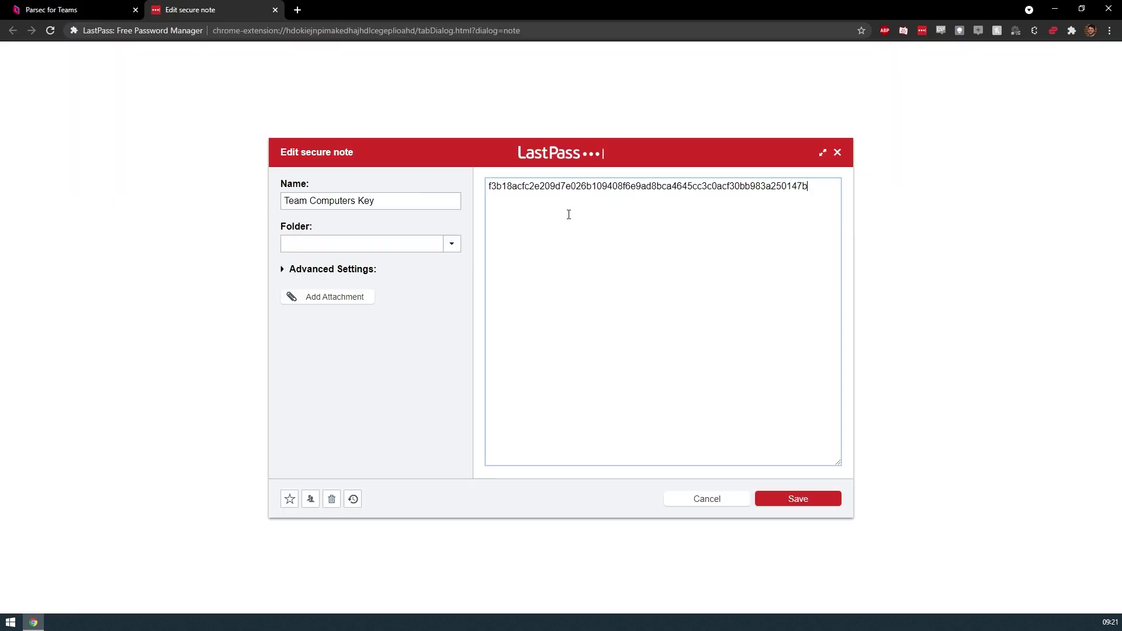
left_click(798, 501)
left_click(275, 10)
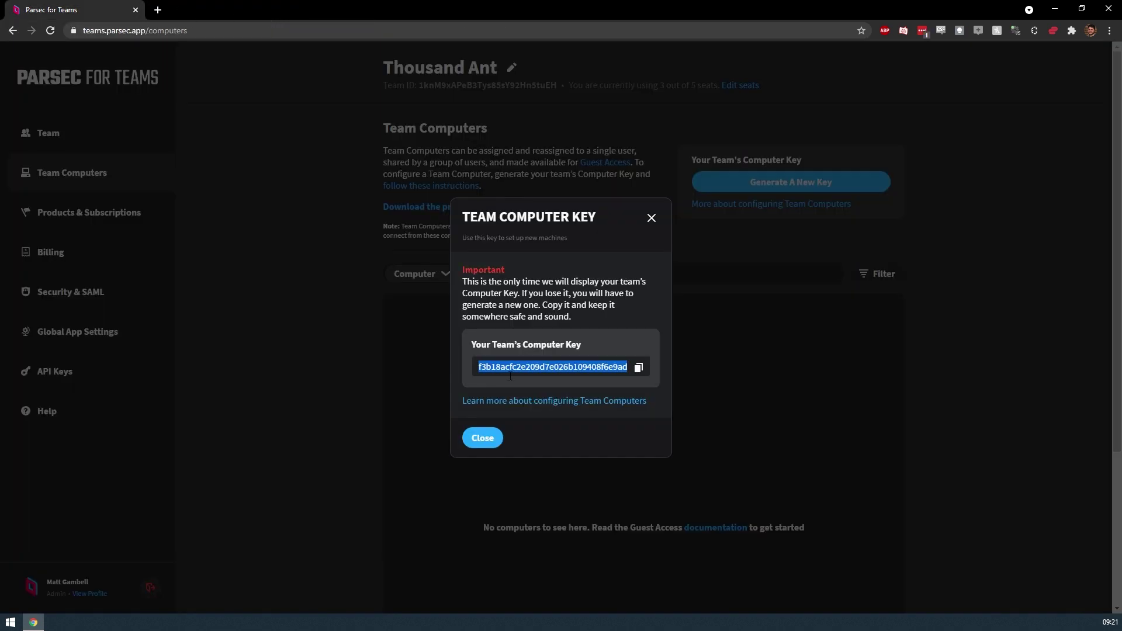
right_click(594, 366)
left_click(609, 373)
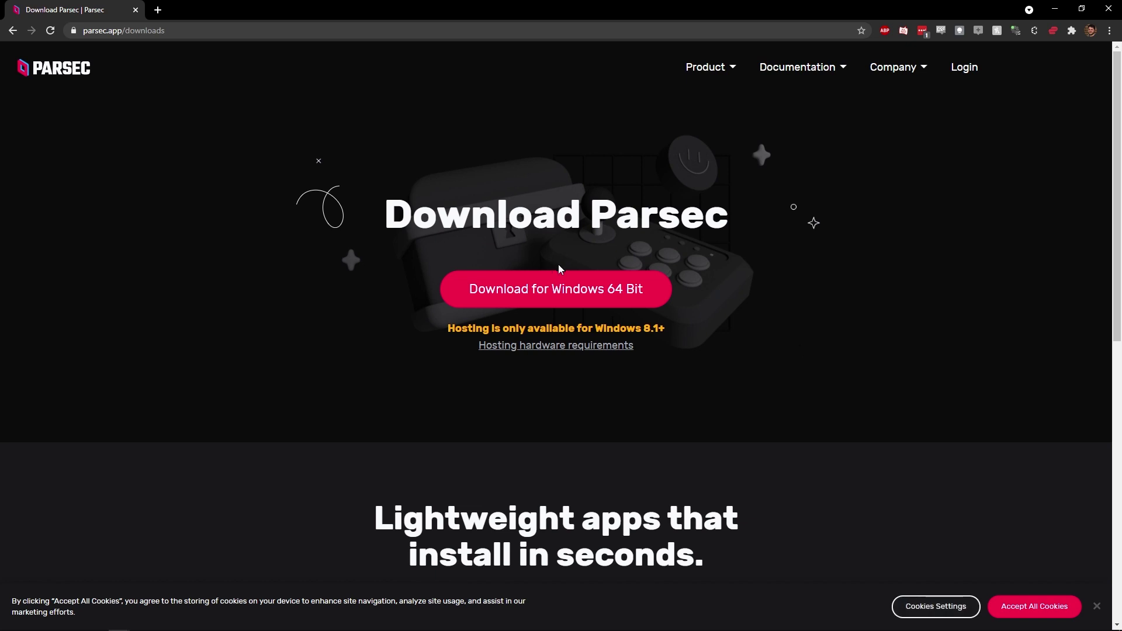
Download the Windows 64-bit Parsec installer and run a Shared installation
left_click(555, 281)
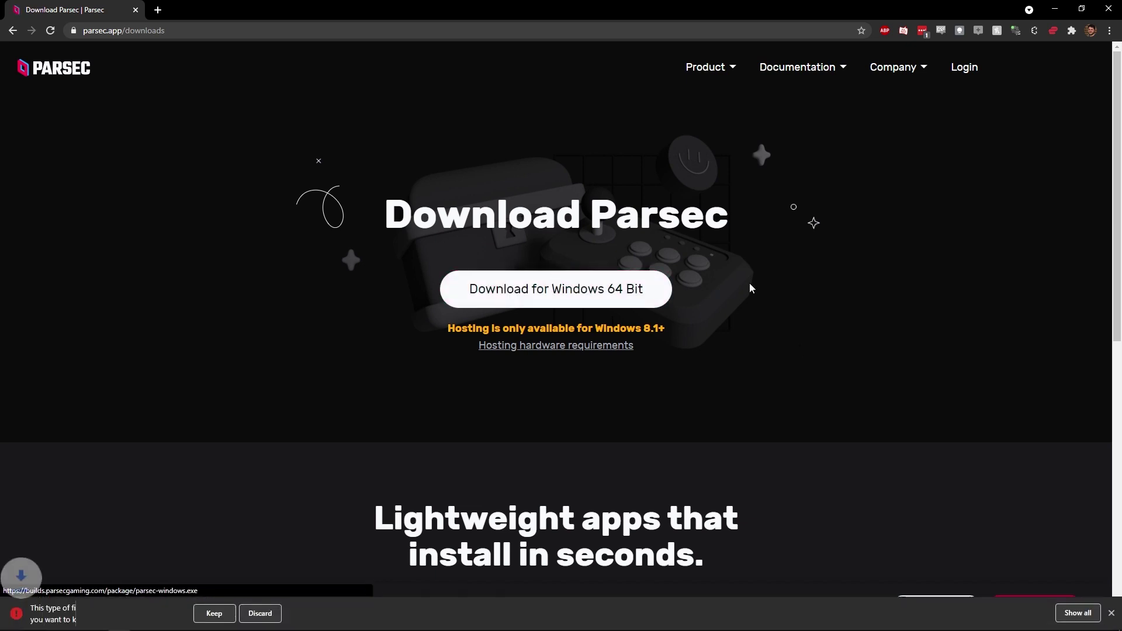
left_click(214, 613)
left_click(69, 613)
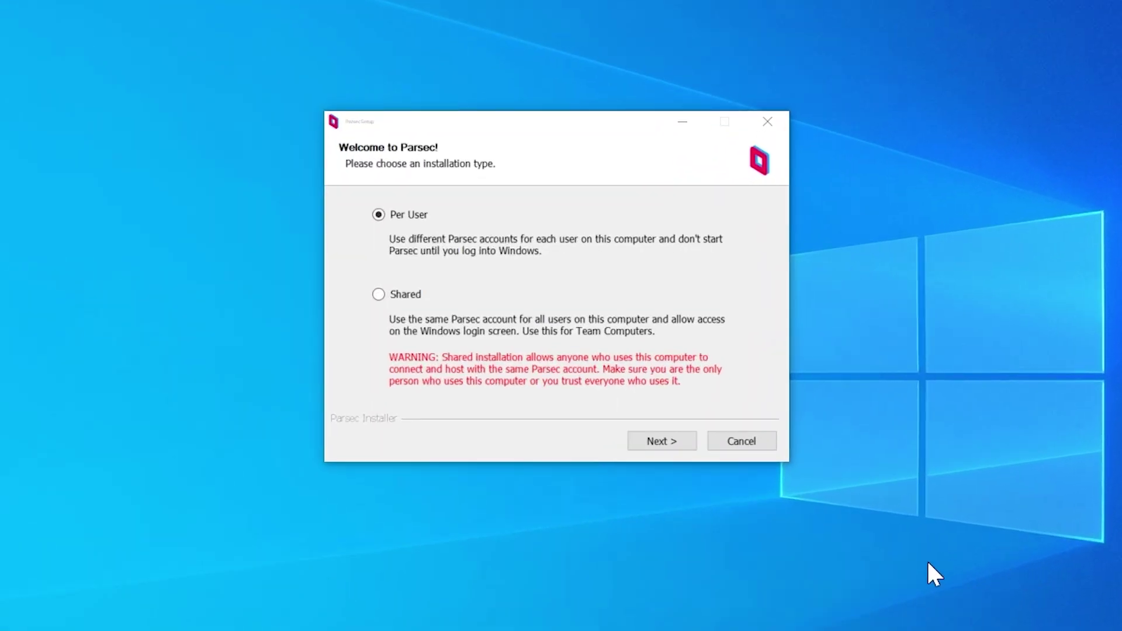
left_click(393, 302)
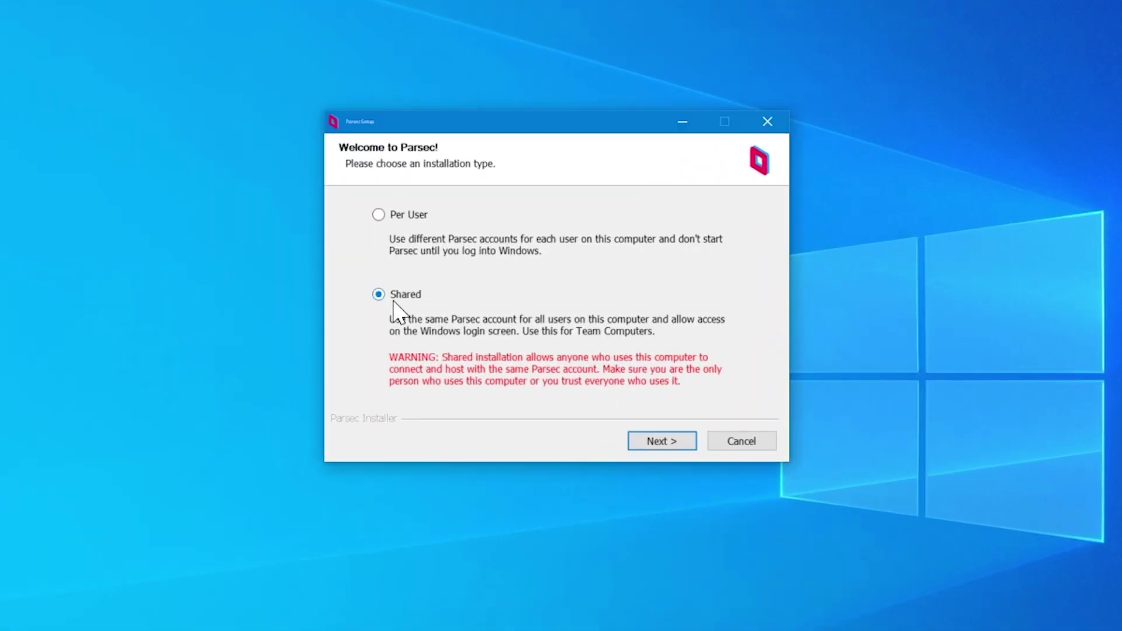
left_click(687, 447)
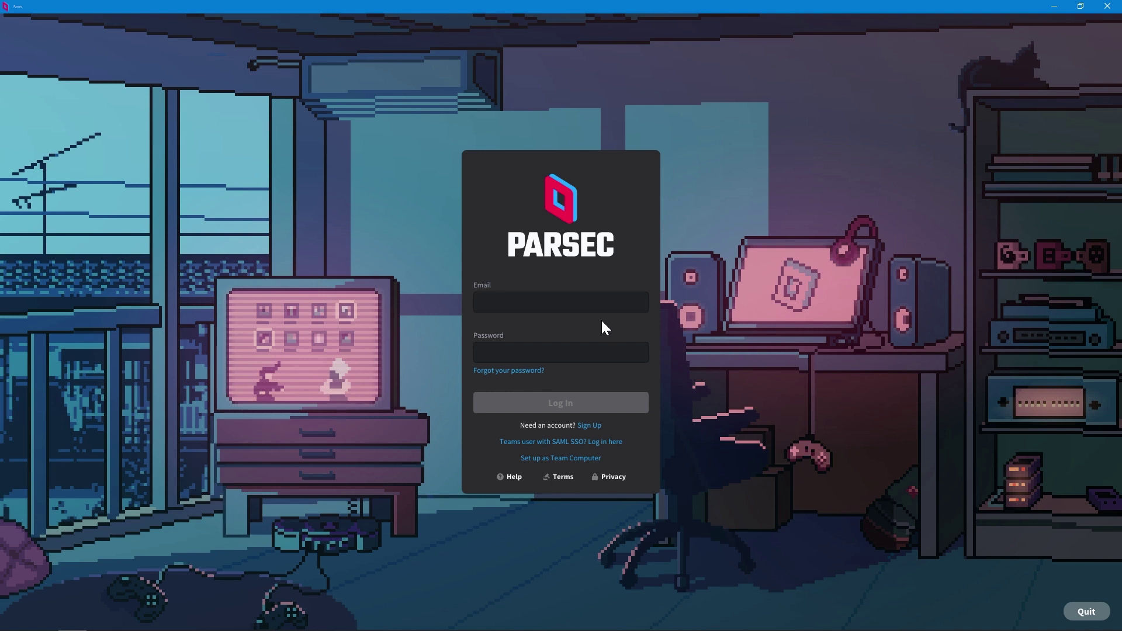
Provision this PC as a Team Computer using the pasted Team ID and Team Computer Key
left_click(583, 459)
left_click(585, 462)
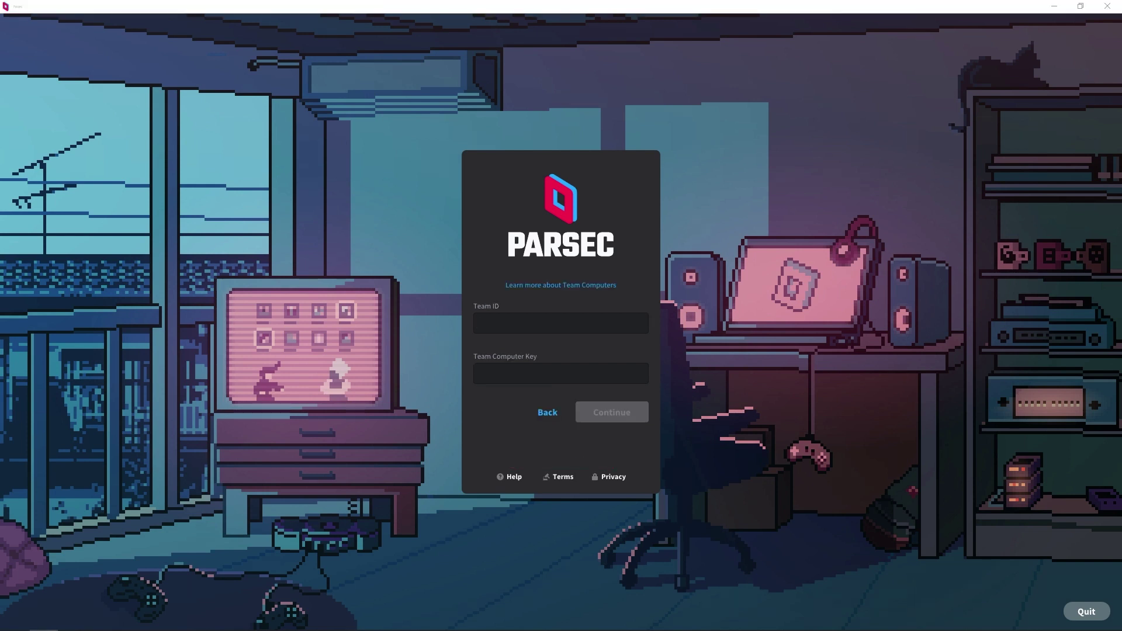
left_click(500, 324)
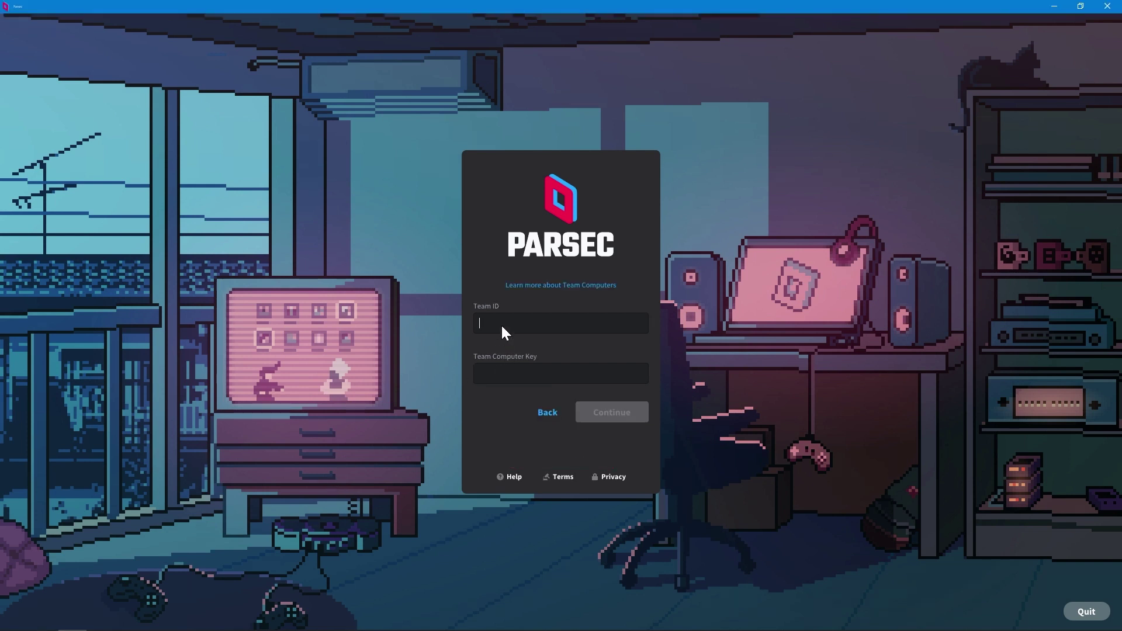
key("ctrl+v")
key("alt+Tab")
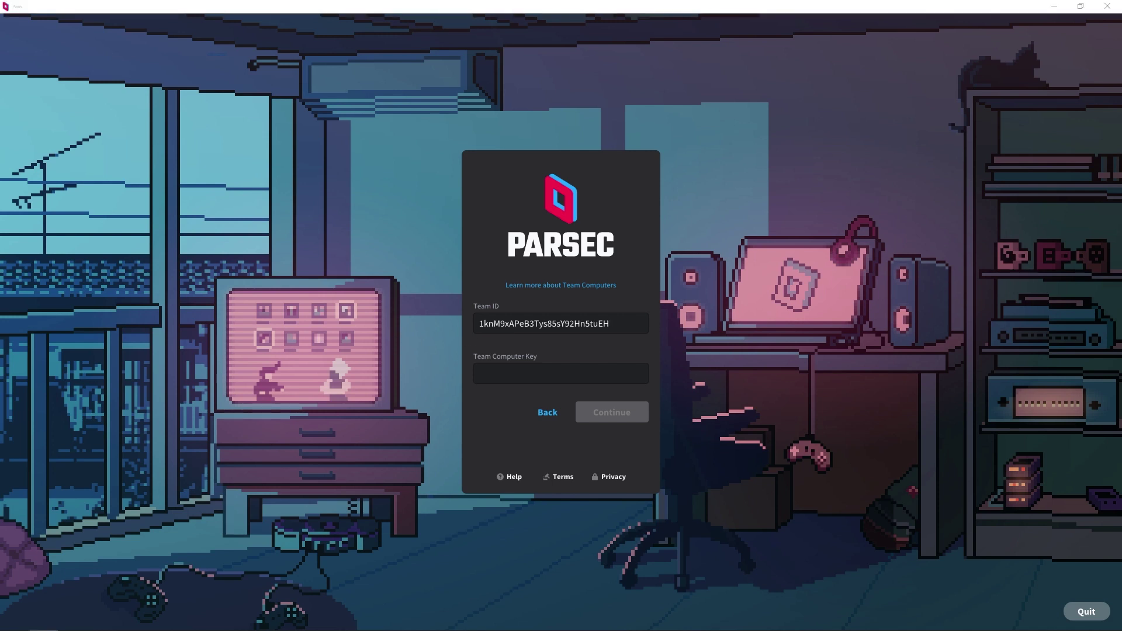
left_click(535, 375)
key("ctrl+v")
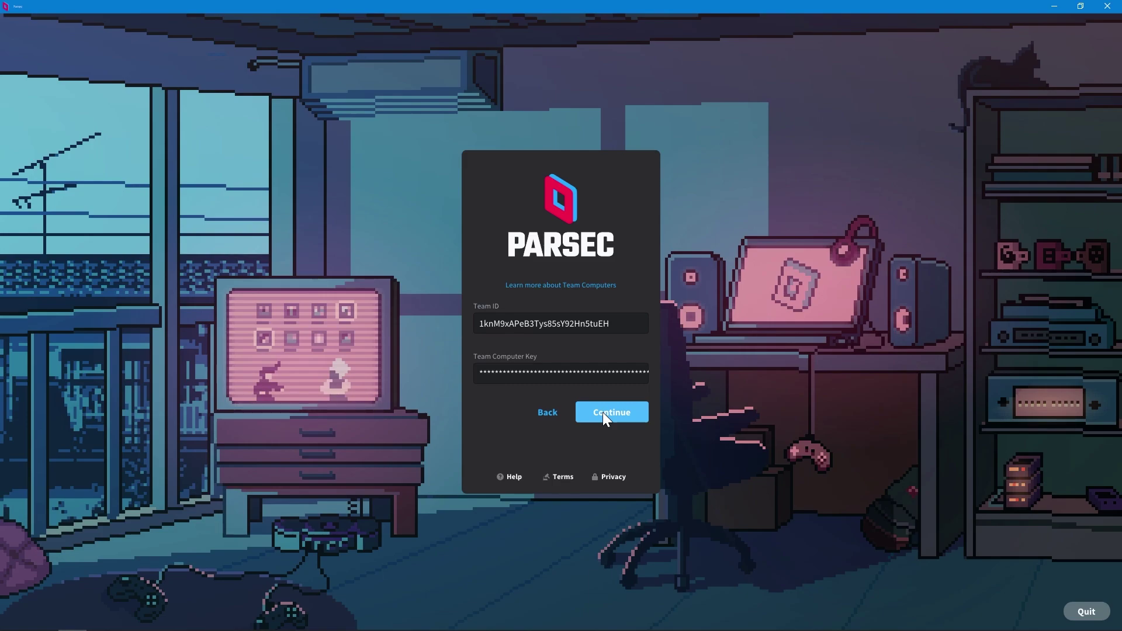
left_click(601, 412)
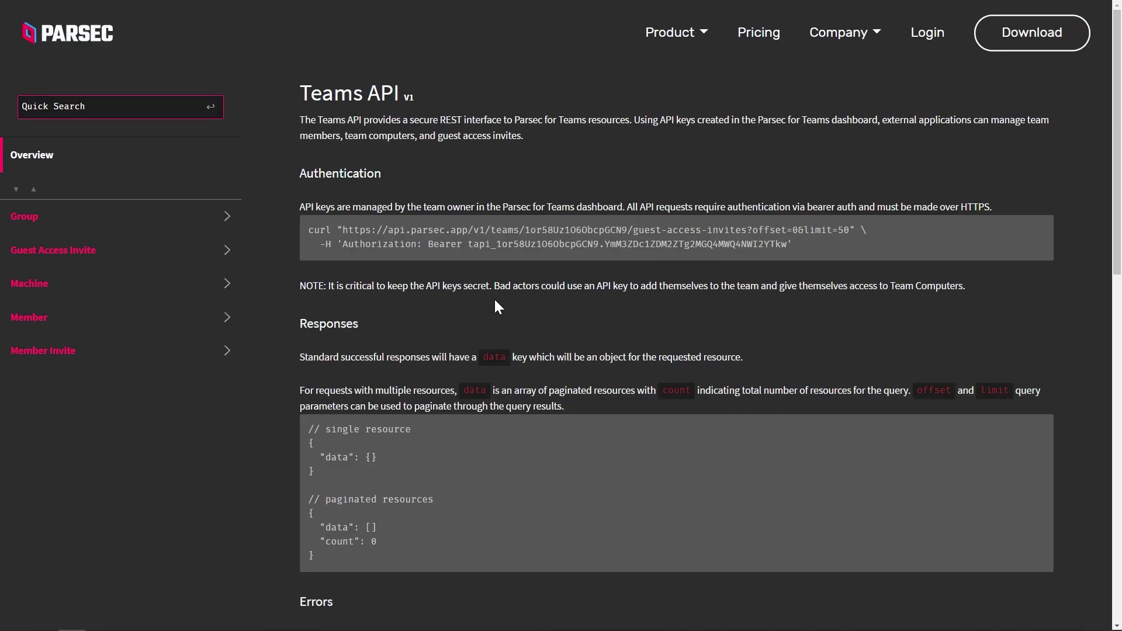
Open the Guest Access Invite creation docs and view the example response JSON
scroll(647, 328, "down", 10)
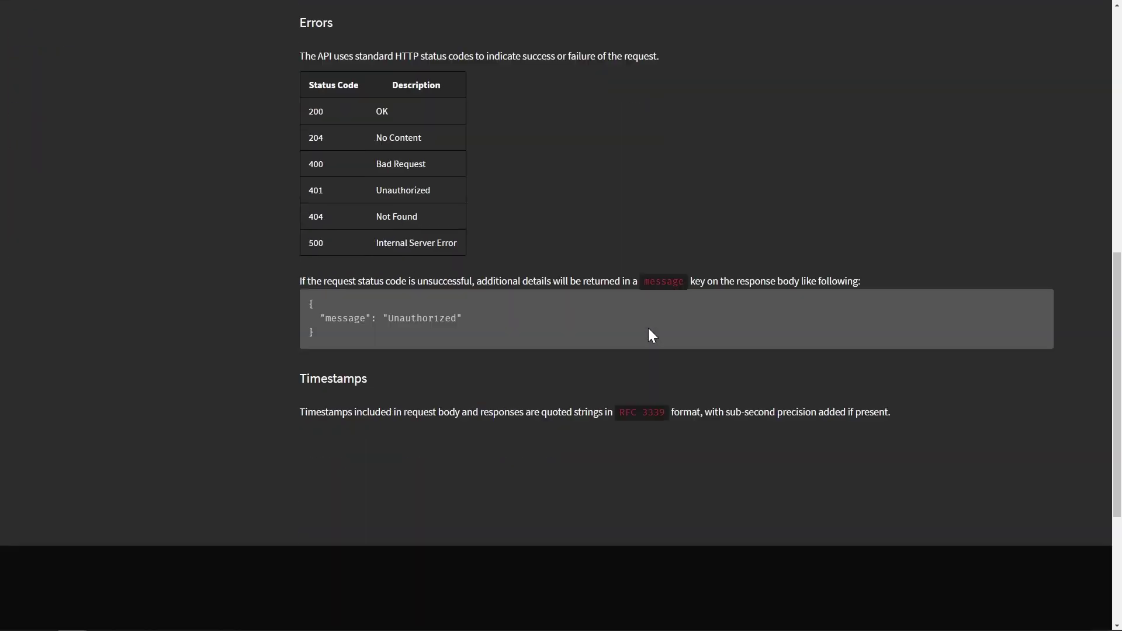
scroll(647, 328, "up", 6)
scroll(647, 328, "up", 4)
left_click(89, 255)
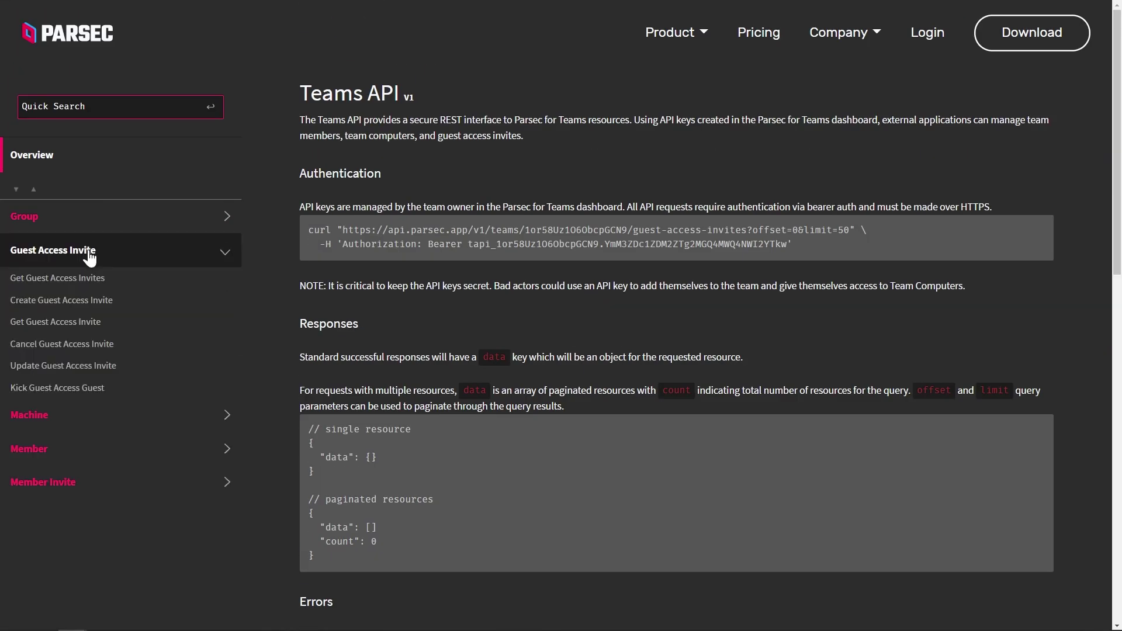
left_click(26, 301)
scroll(846, 363, "down", 4)
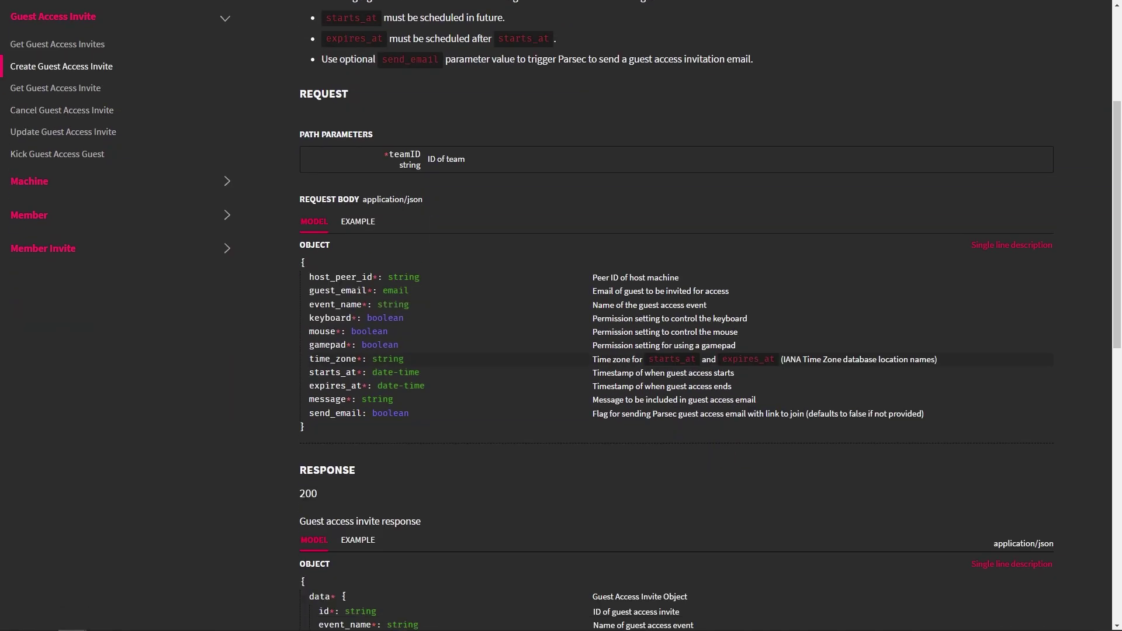
scroll(849, 293, "down", 5)
left_click(354, 192)
scroll(785, 333, "up", 8)
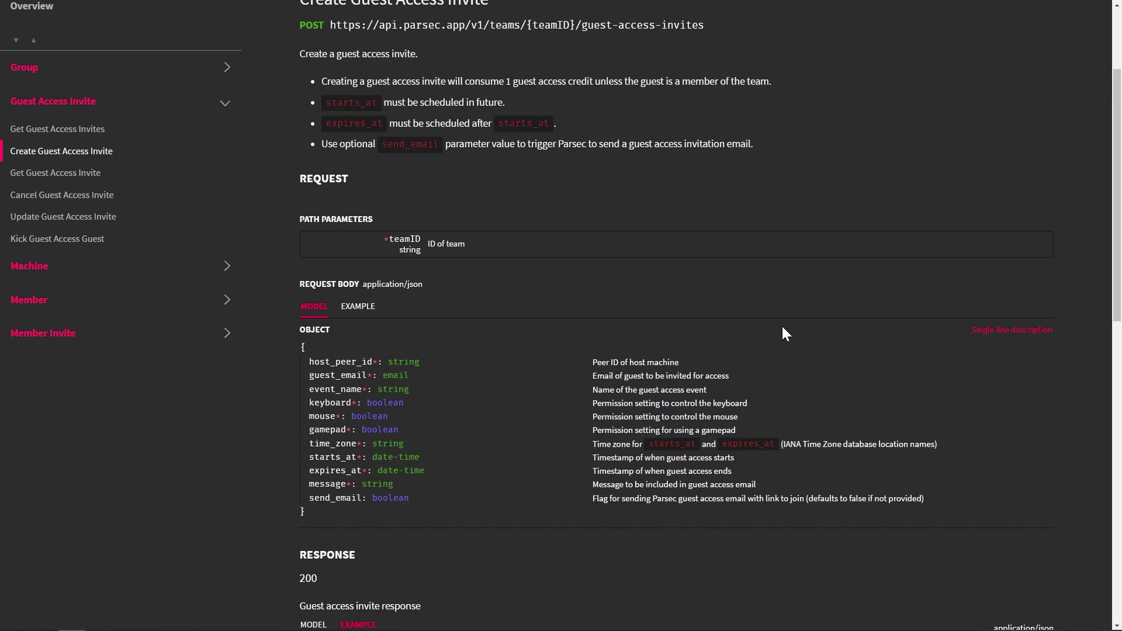
Open the Member Invite 'Get Team Invites' documentation page
left_click(52, 484)
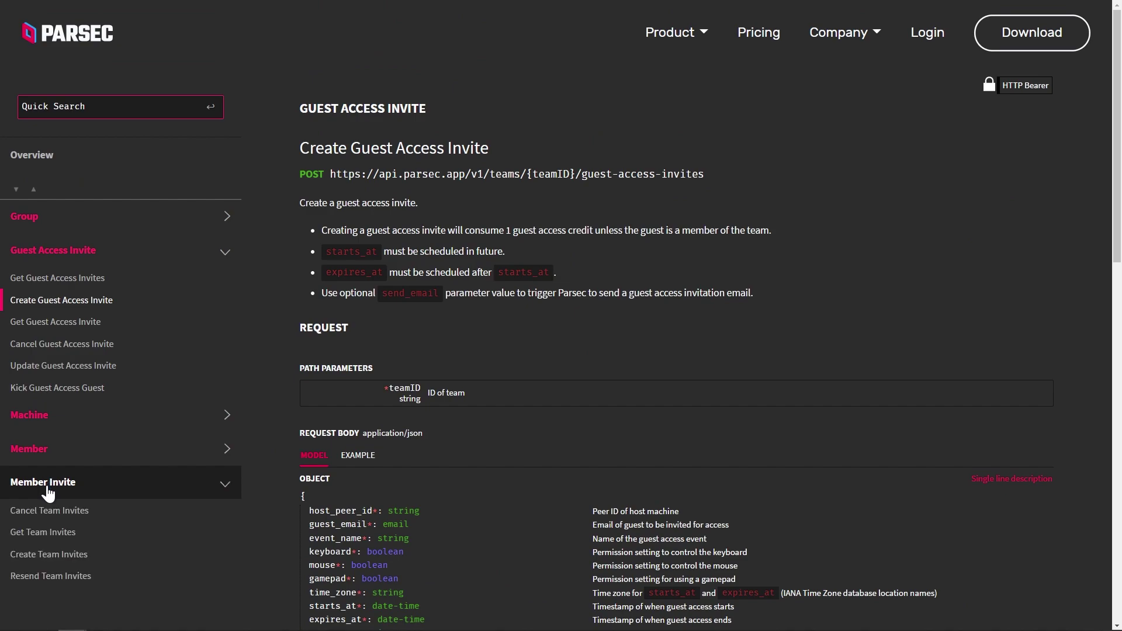
left_click(42, 531)
scroll(825, 297, "down", 4)
scroll(824, 298, "up", 4)
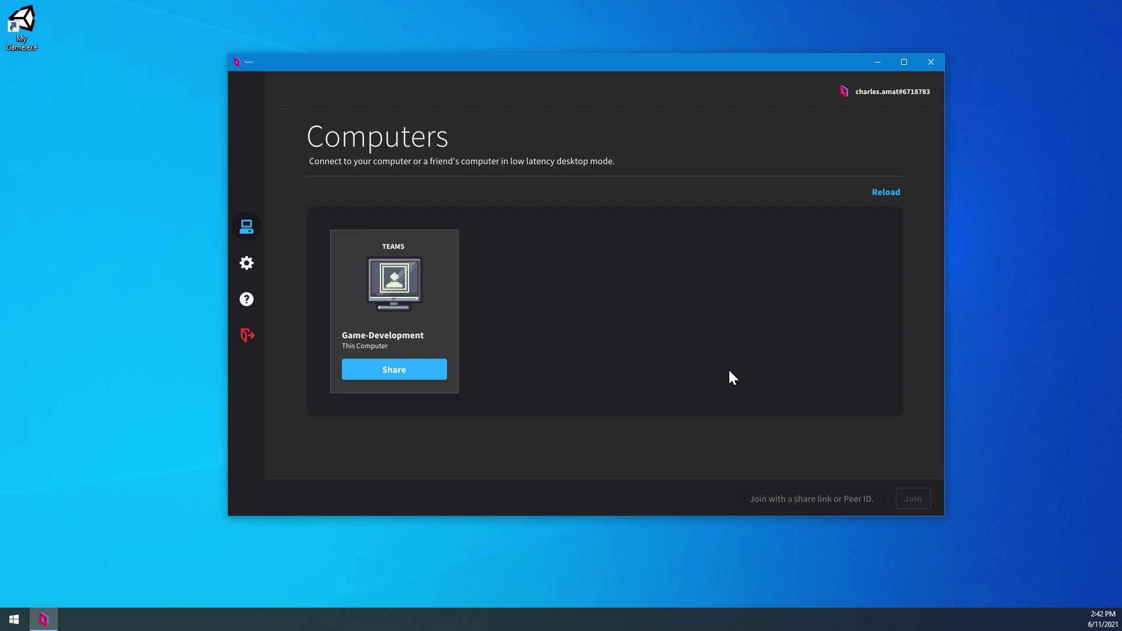
left_click(34, 25)
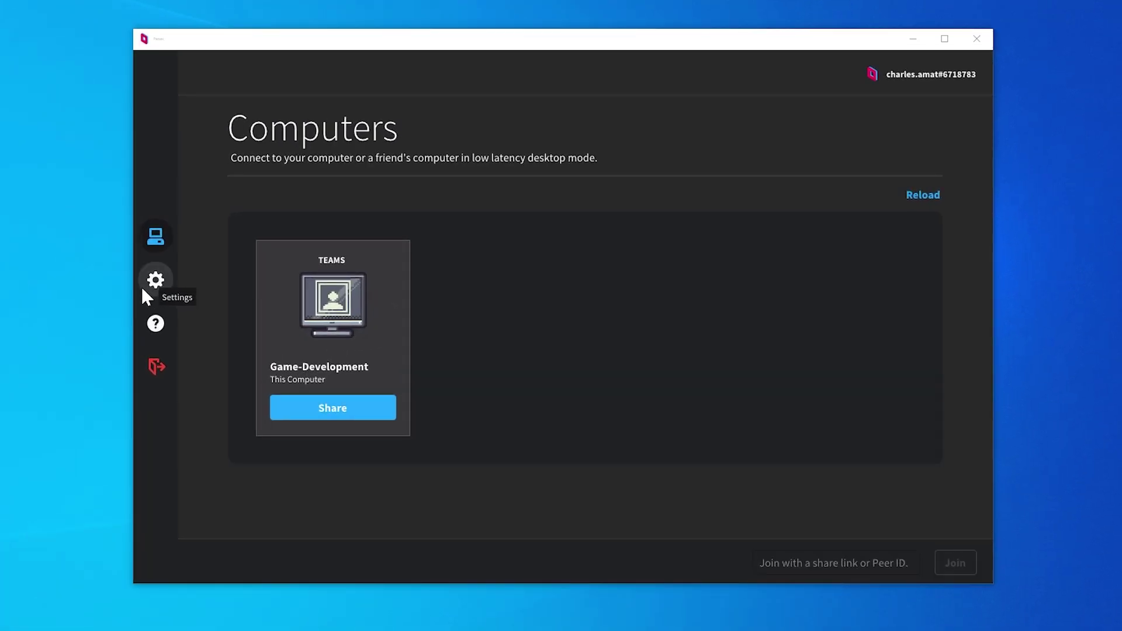
left_click(147, 296)
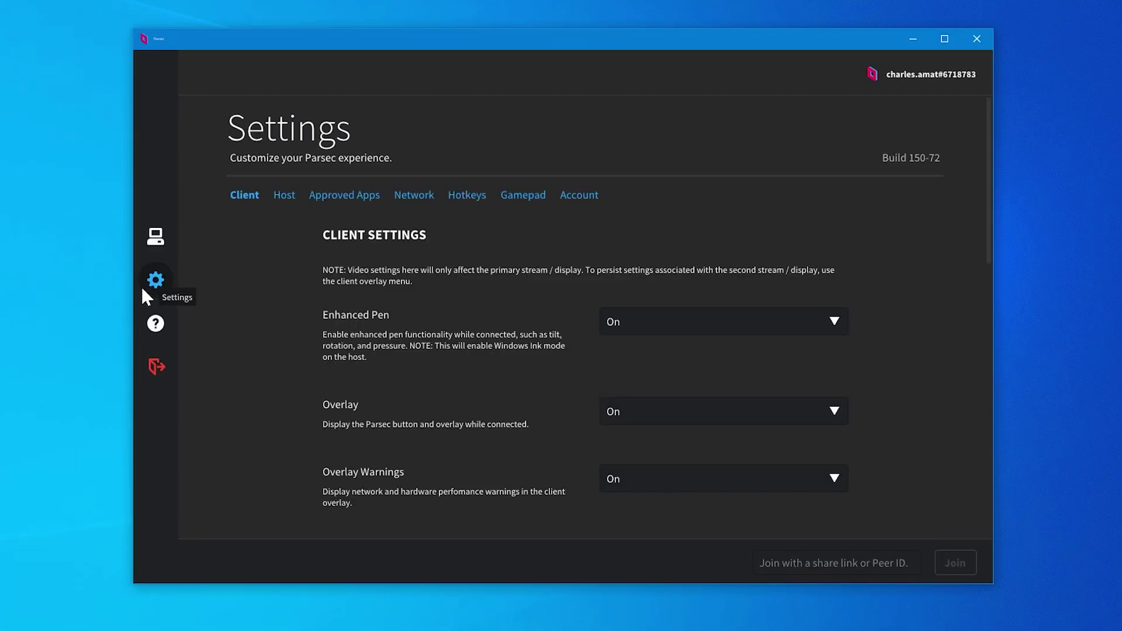
Turn Approved Apps on and approve My Game for guests
left_click(317, 193)
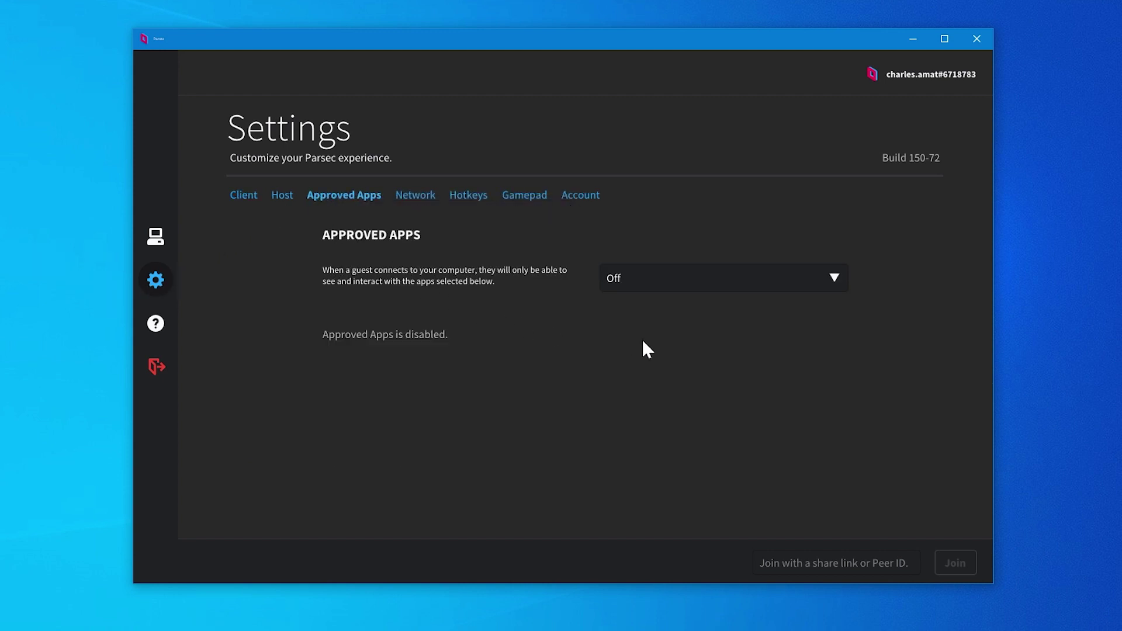
left_click(621, 283)
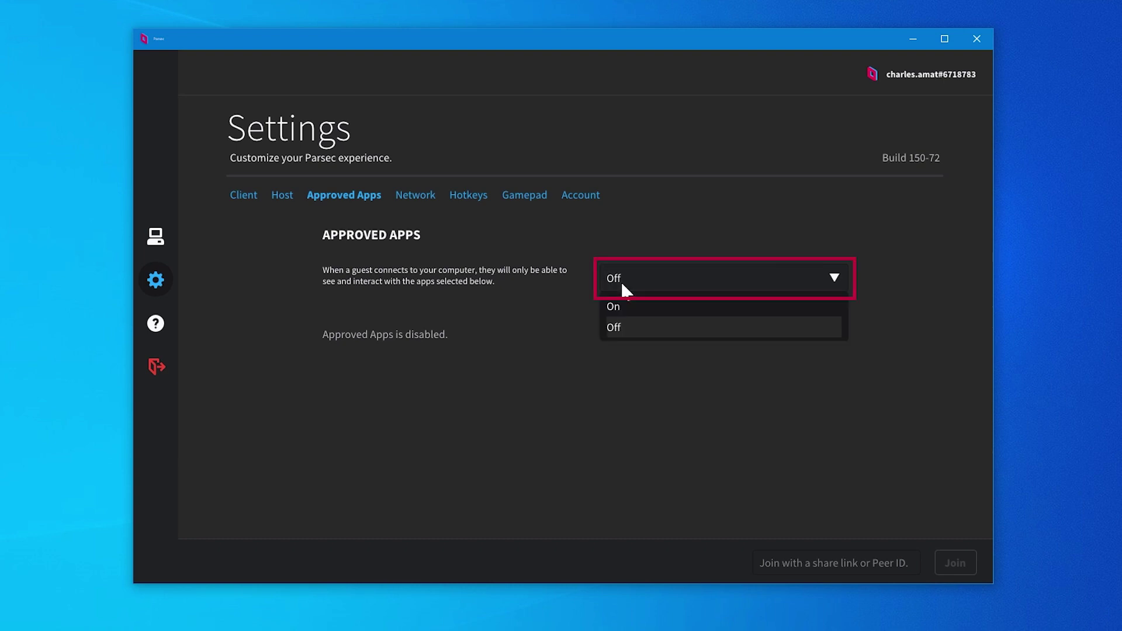
left_click(626, 308)
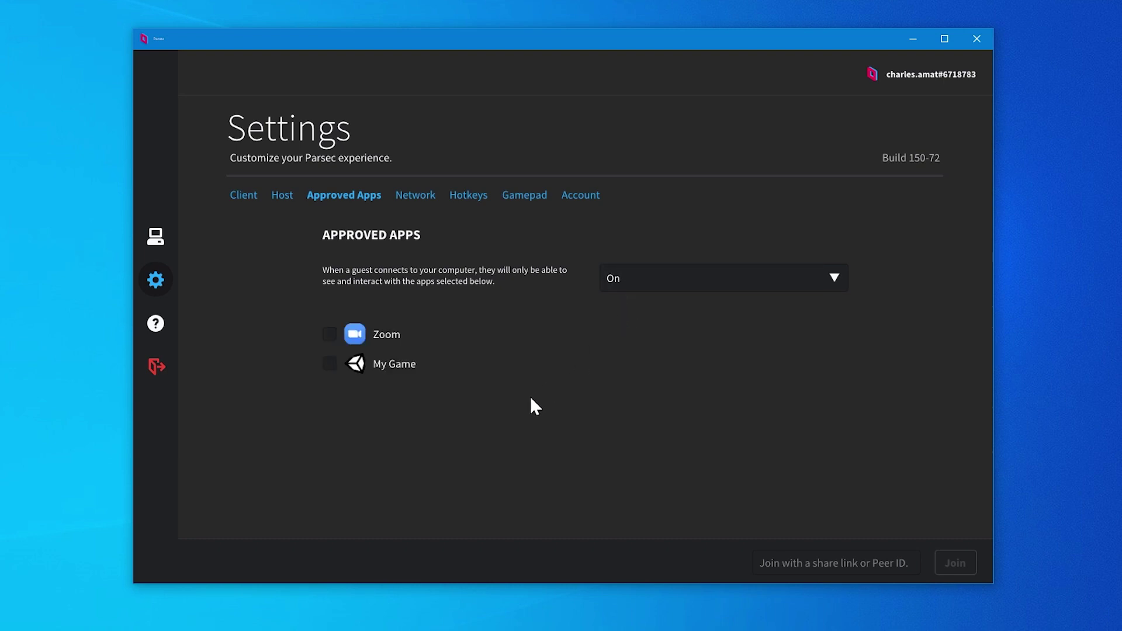
left_click(327, 364)
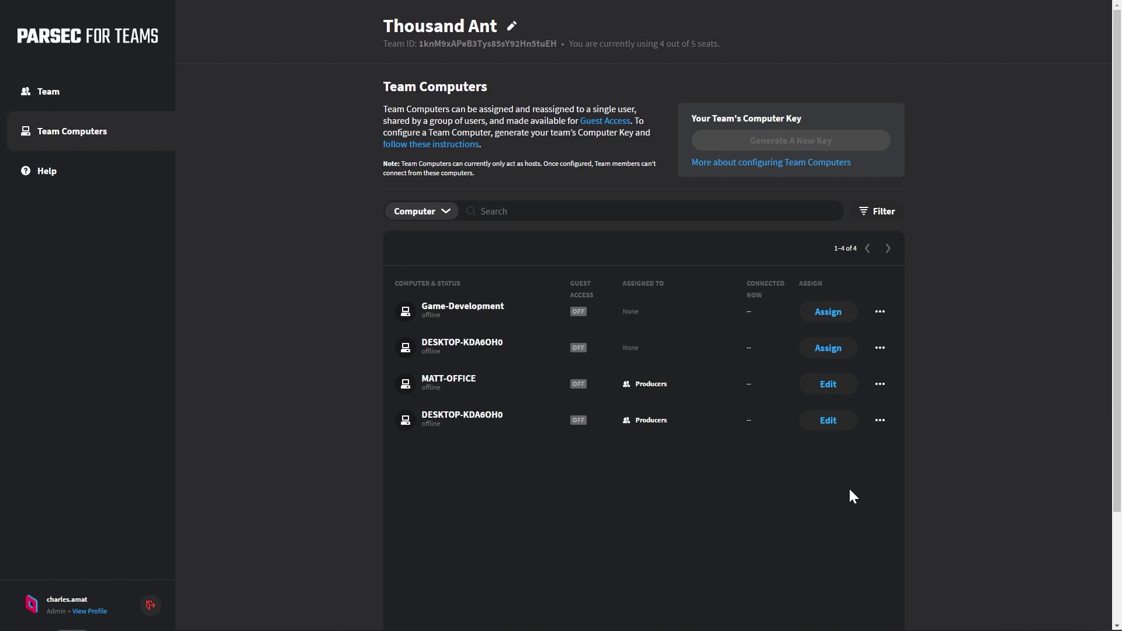
Assign the Game-Development computer to the Programmers group
left_click(827, 312)
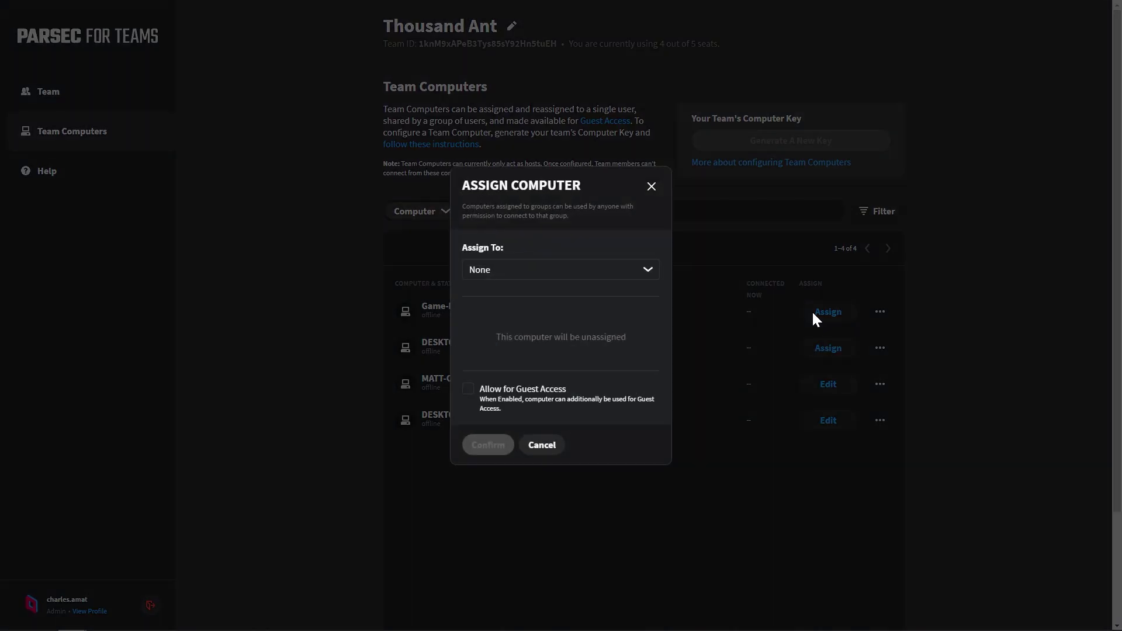
left_click(589, 269)
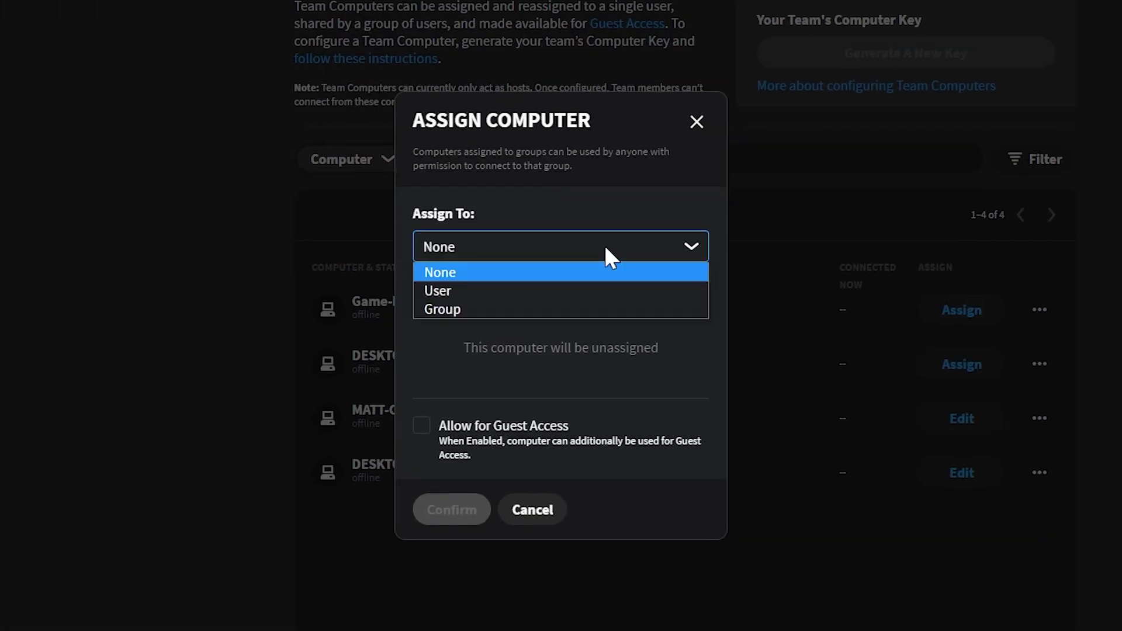
left_click(506, 309)
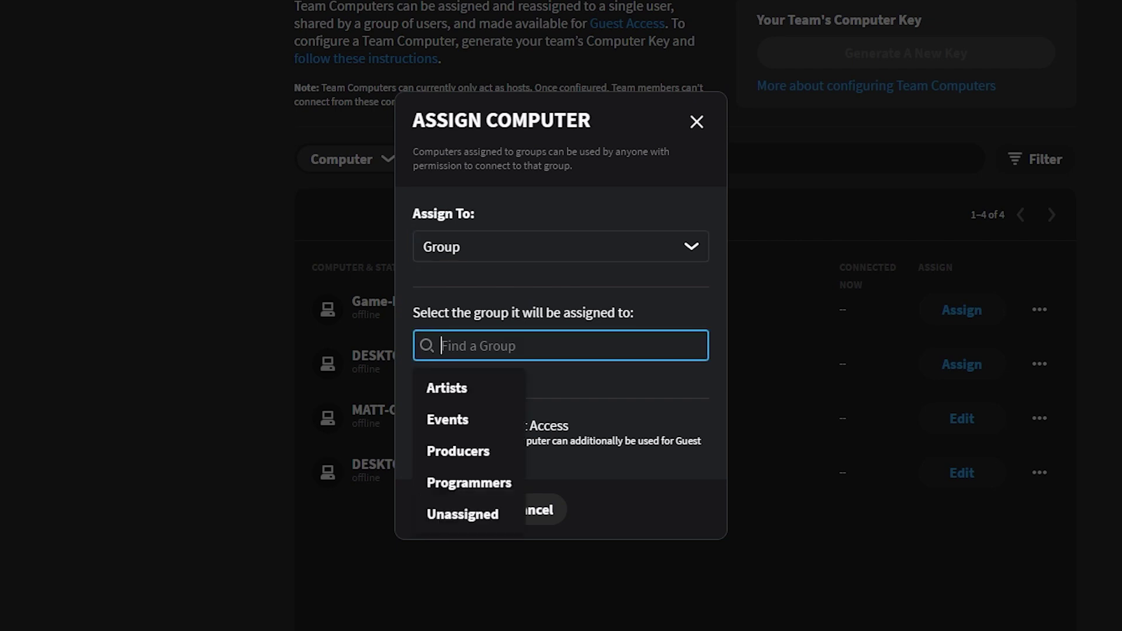
left_click(462, 484)
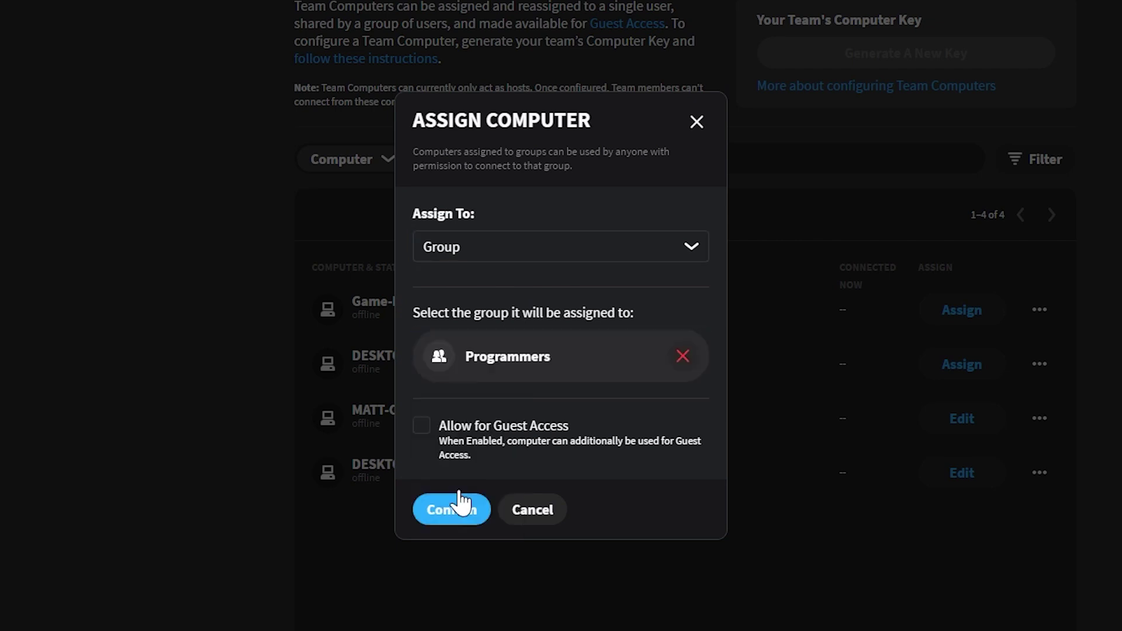
left_click(432, 512)
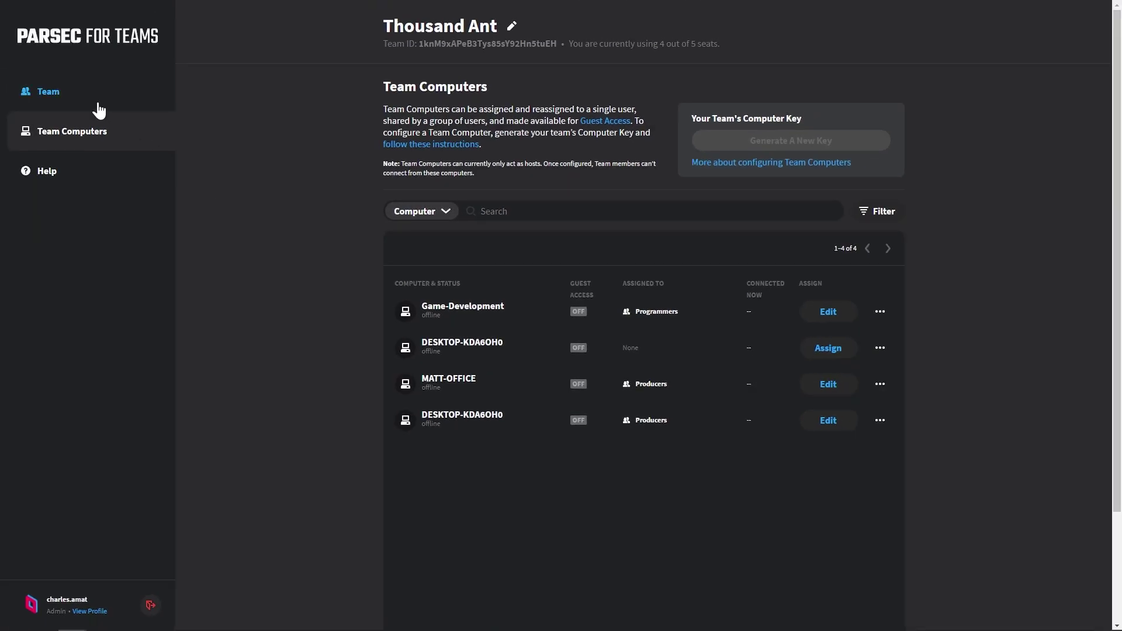
left_click(98, 110)
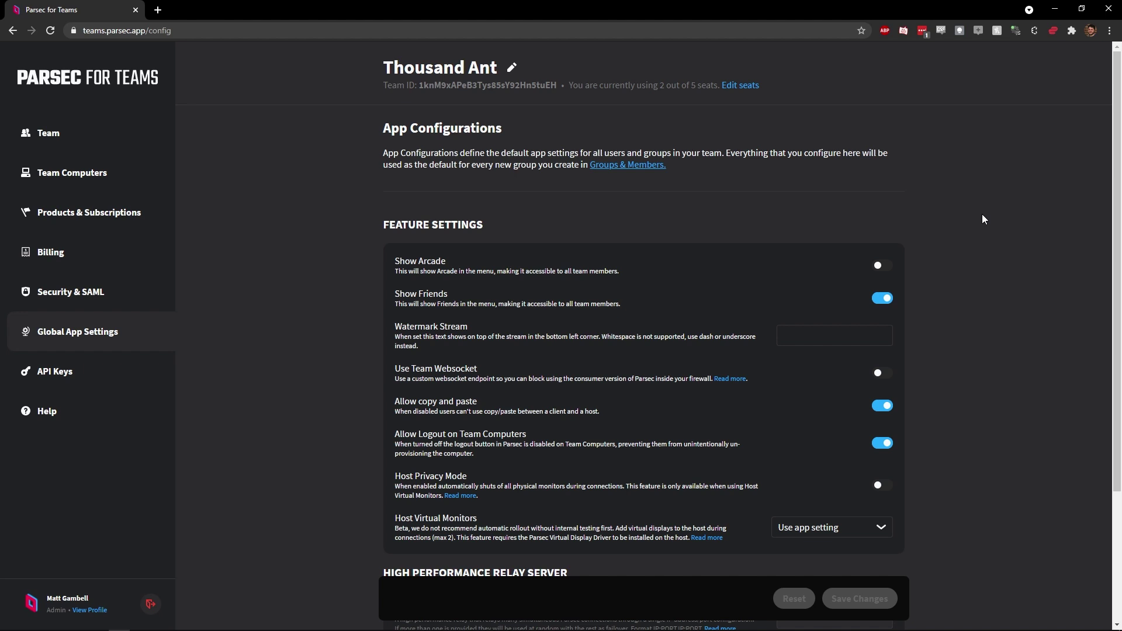
Enter 'thousand-ant' as the global Watermark Stream text
scroll(982, 219, "down", 2)
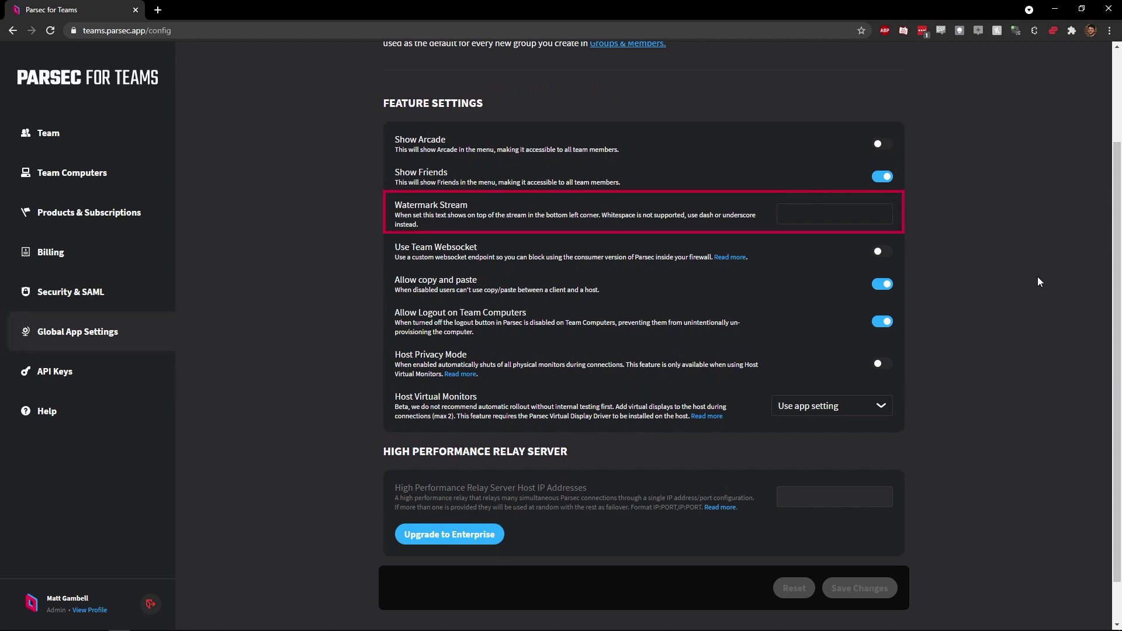
left_click(834, 213)
type("thousand-ant")
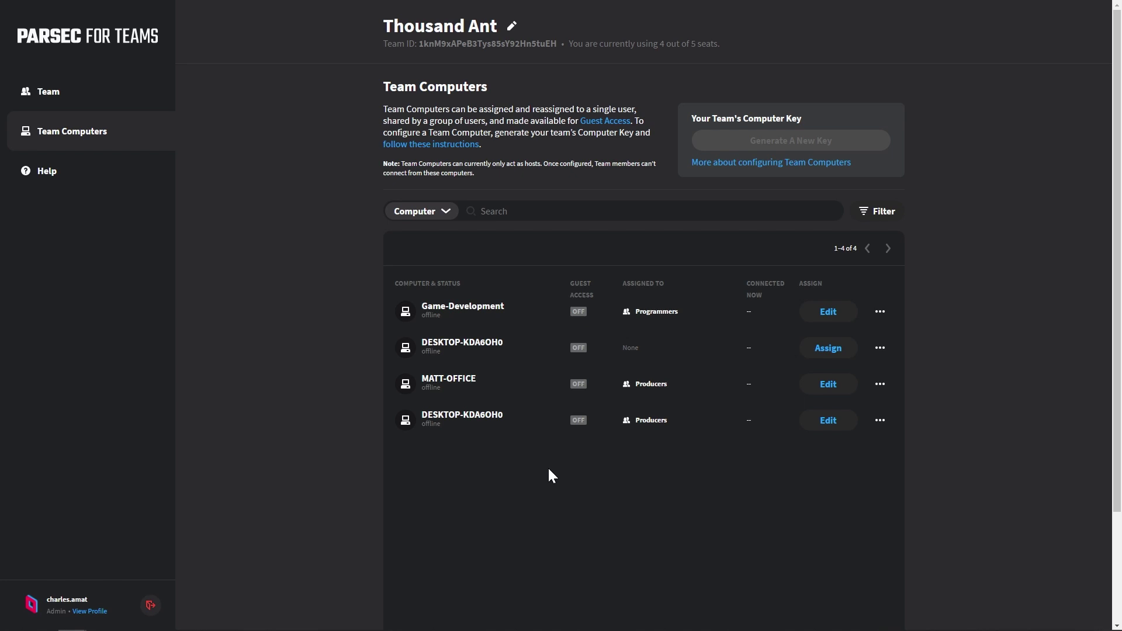
Show the Programmers group's App Settings scrolled to Watermark Stream
left_click(98, 110)
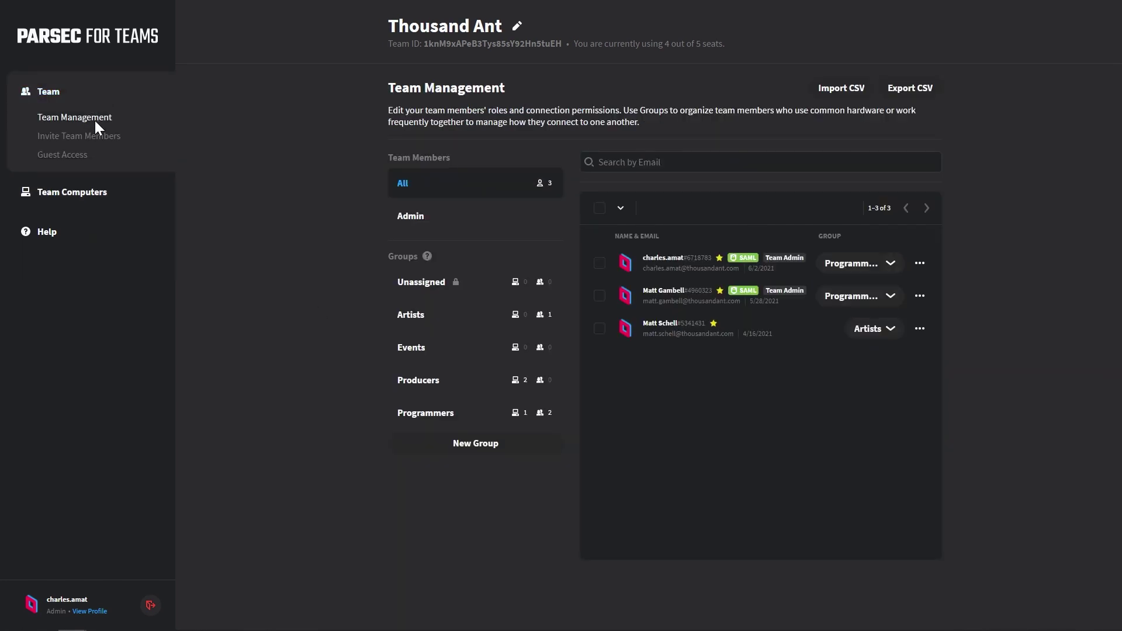
left_click(430, 411)
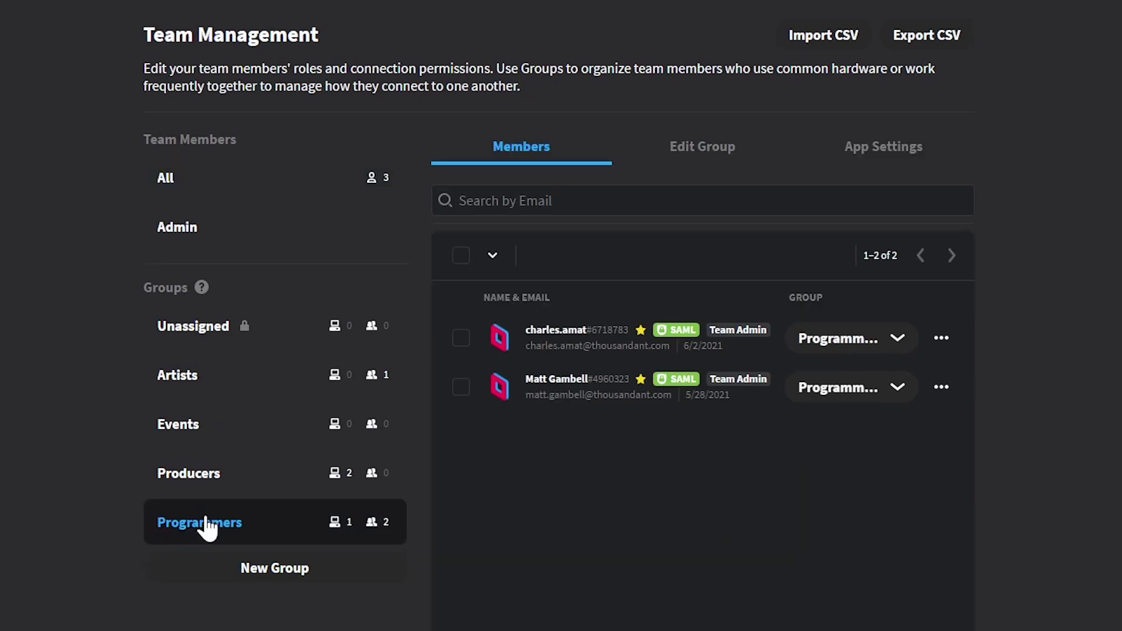
left_click(922, 153)
scroll(1108, 383, "down", 6)
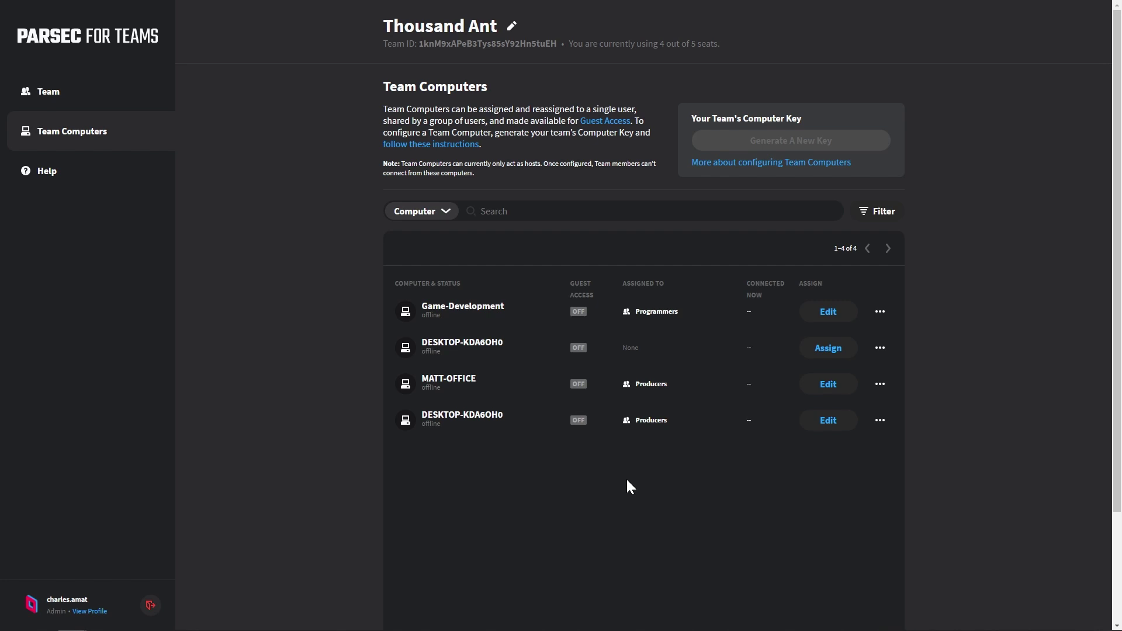
Enable Guest Access on the Game-Development computer and confirm
left_click(821, 318)
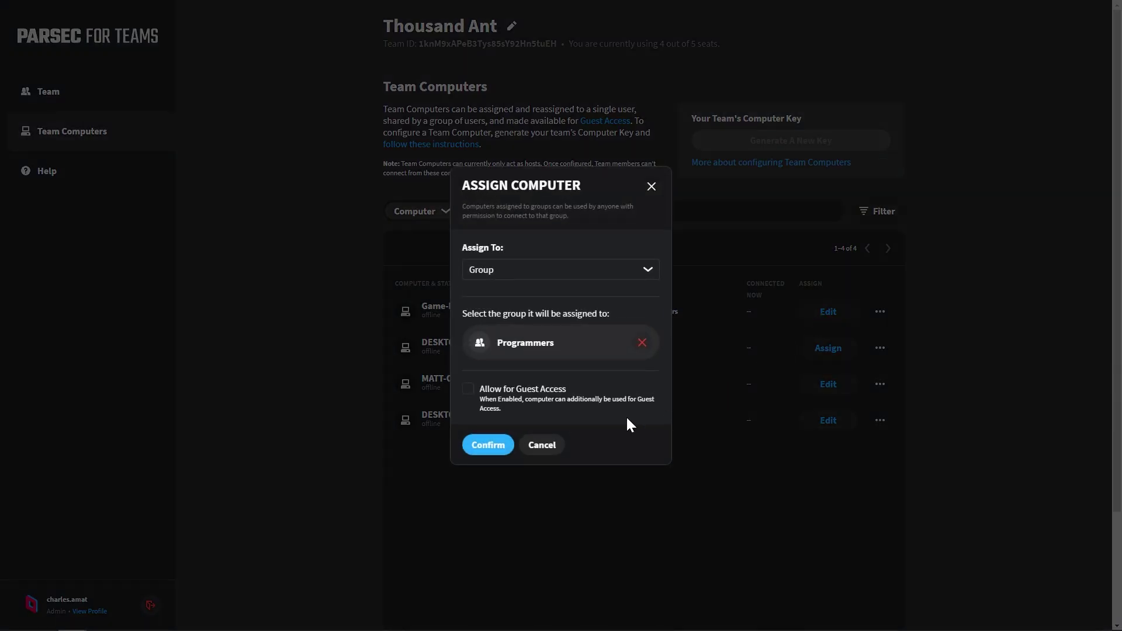
left_click(467, 390)
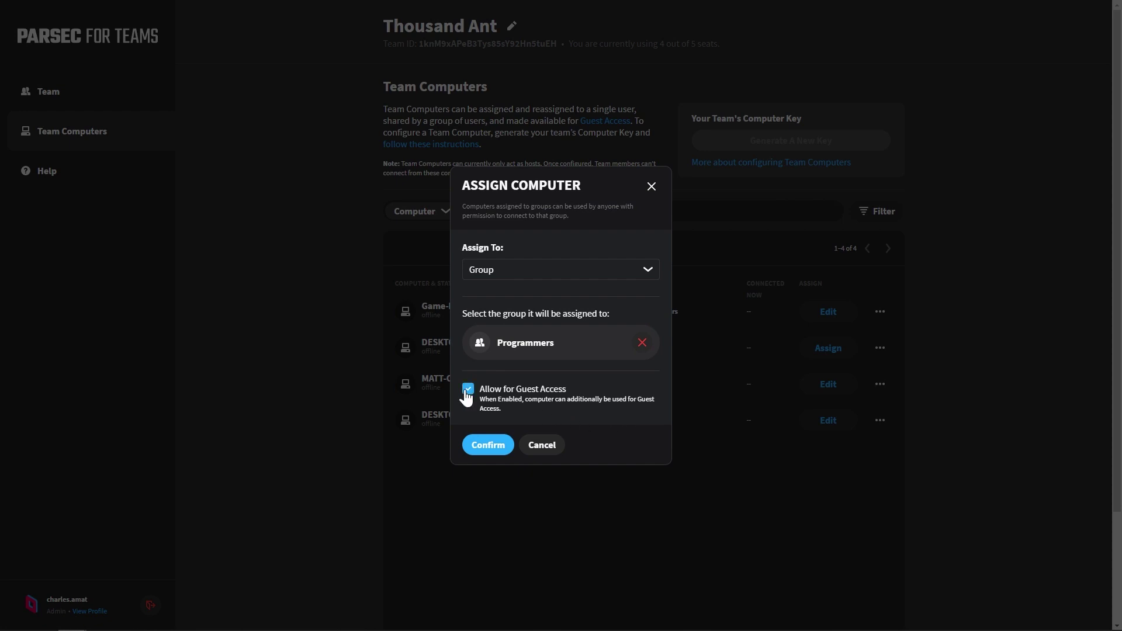
left_click(485, 446)
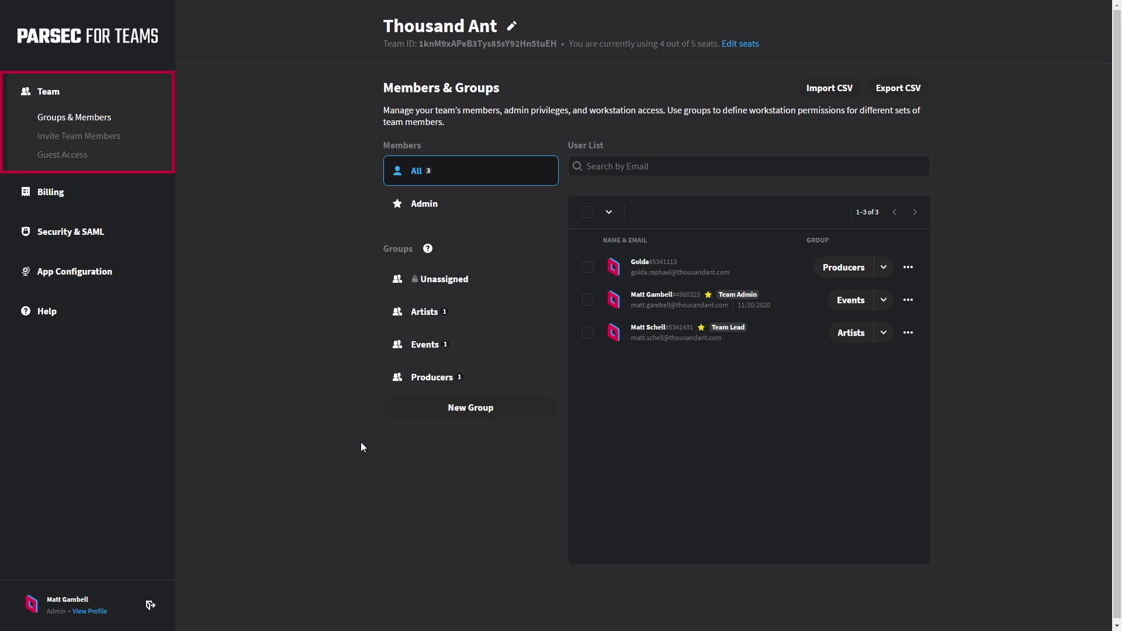
From the Guest Access overview, start a guest invitation for the MATT-OFFICE computer
left_click(70, 160)
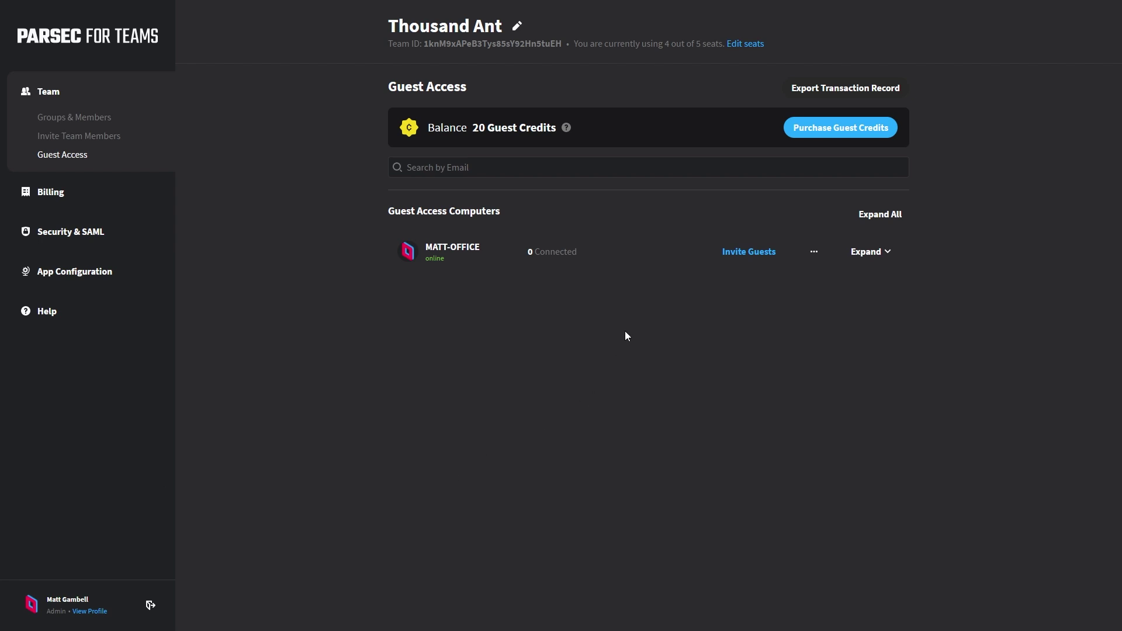
left_click(763, 251)
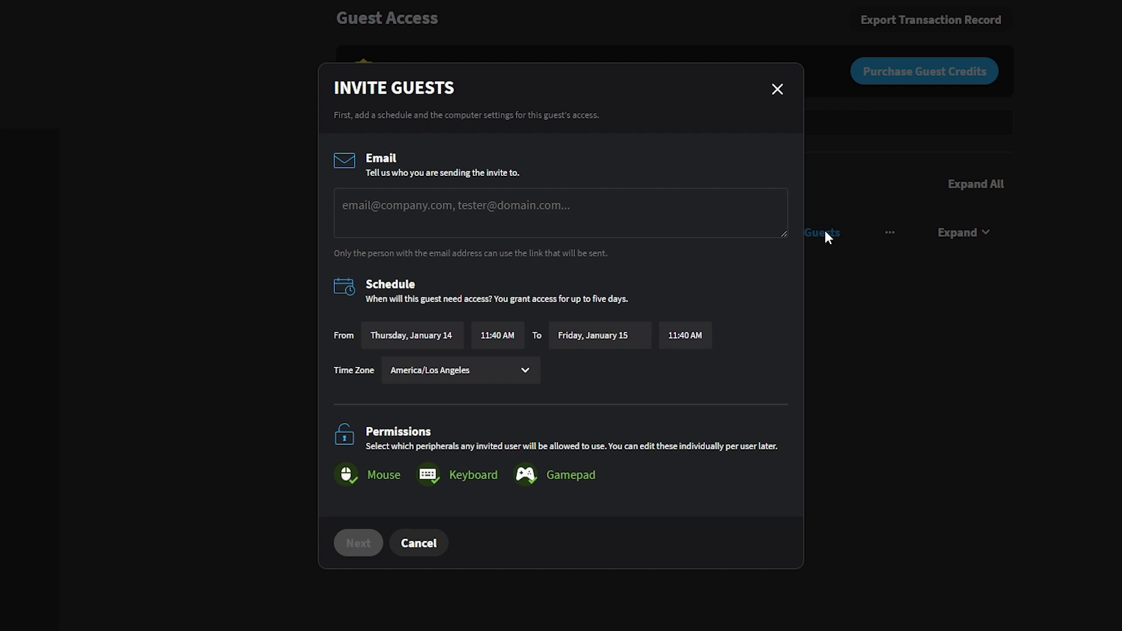
Enter the tester's e-mail address in the invite's Email field
left_click(610, 219)
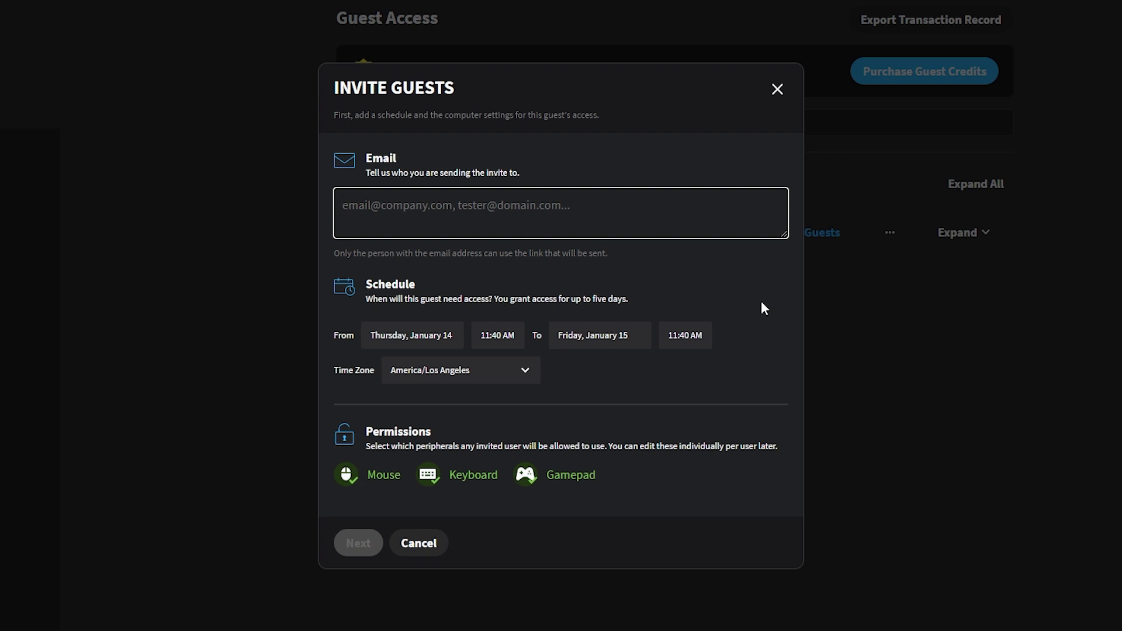
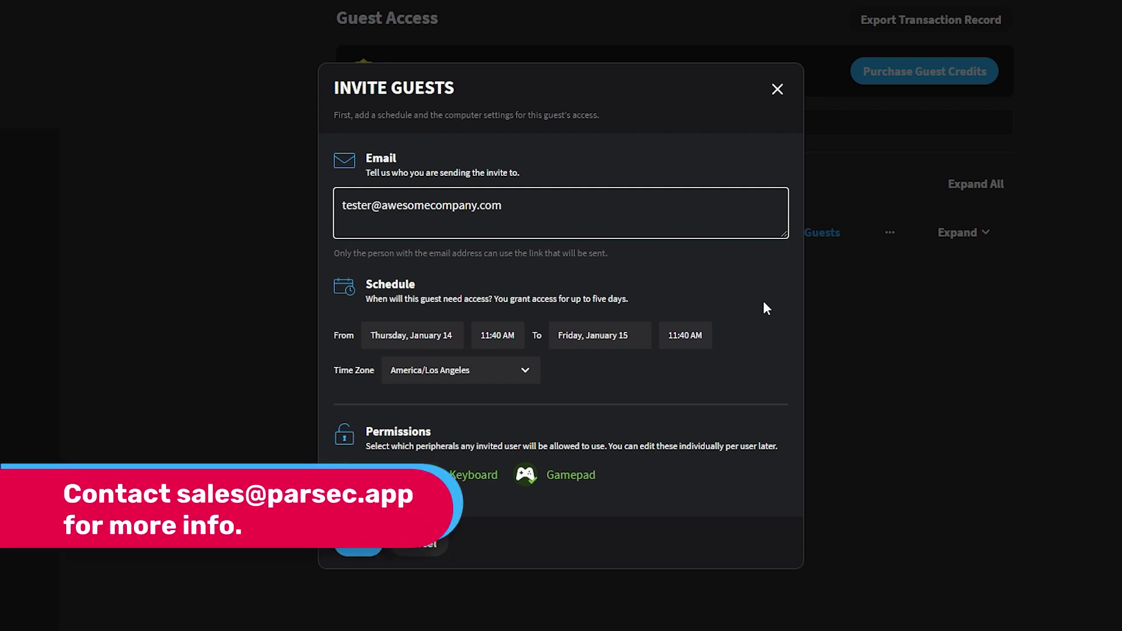
Set the guest access start to Friday, January 15 at 10:00 AM
left_click(426, 336)
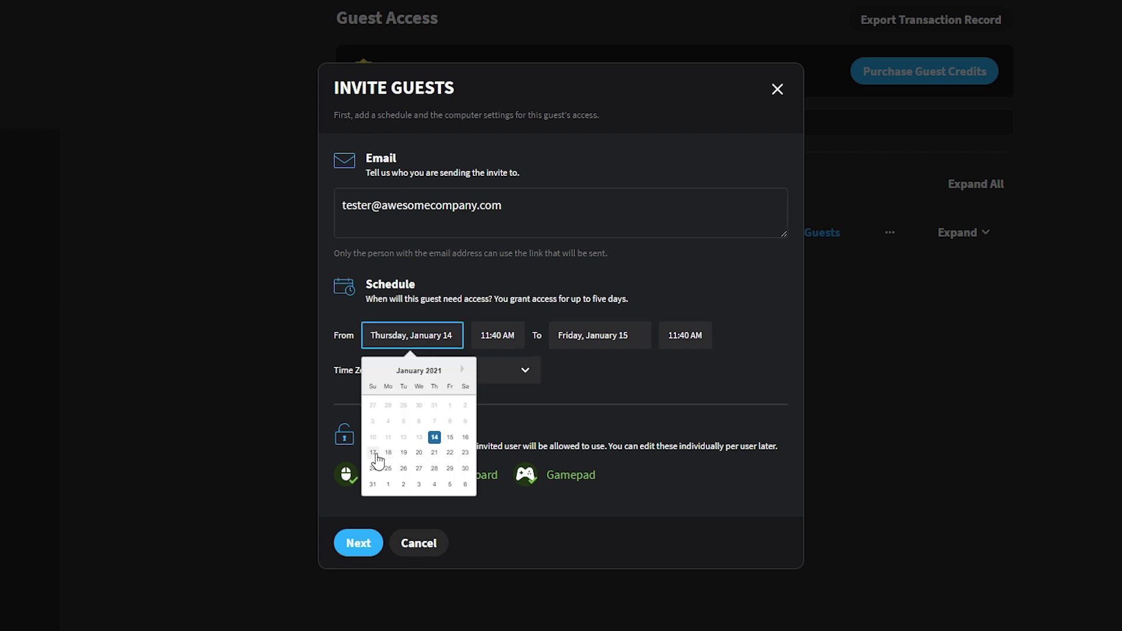
left_click(449, 438)
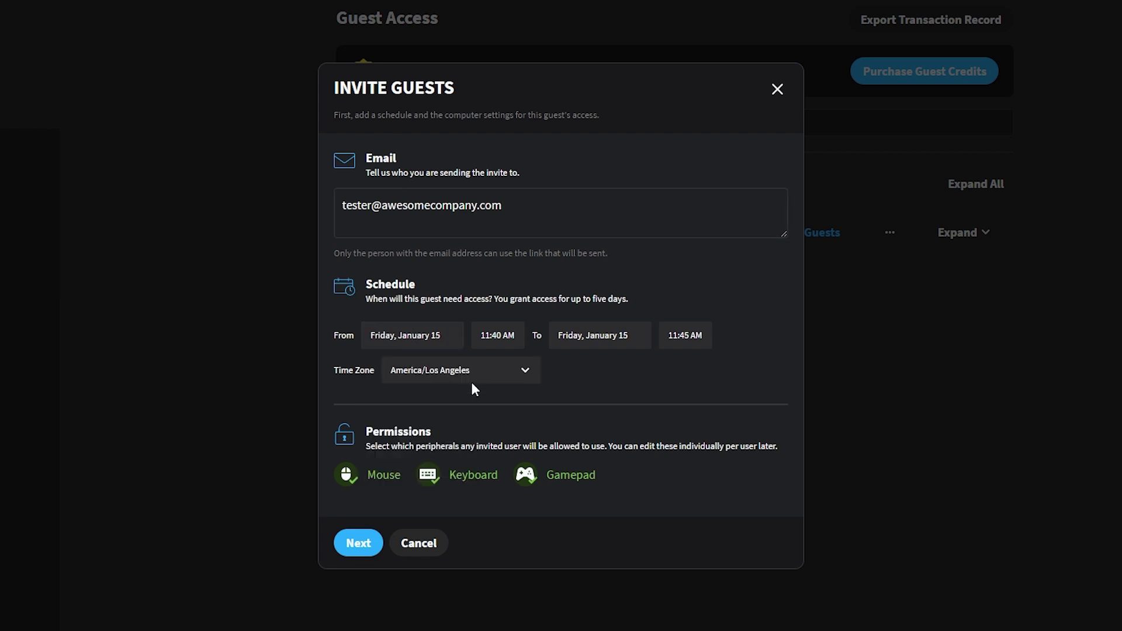
left_click(507, 334)
scroll(508, 479, "up", 8)
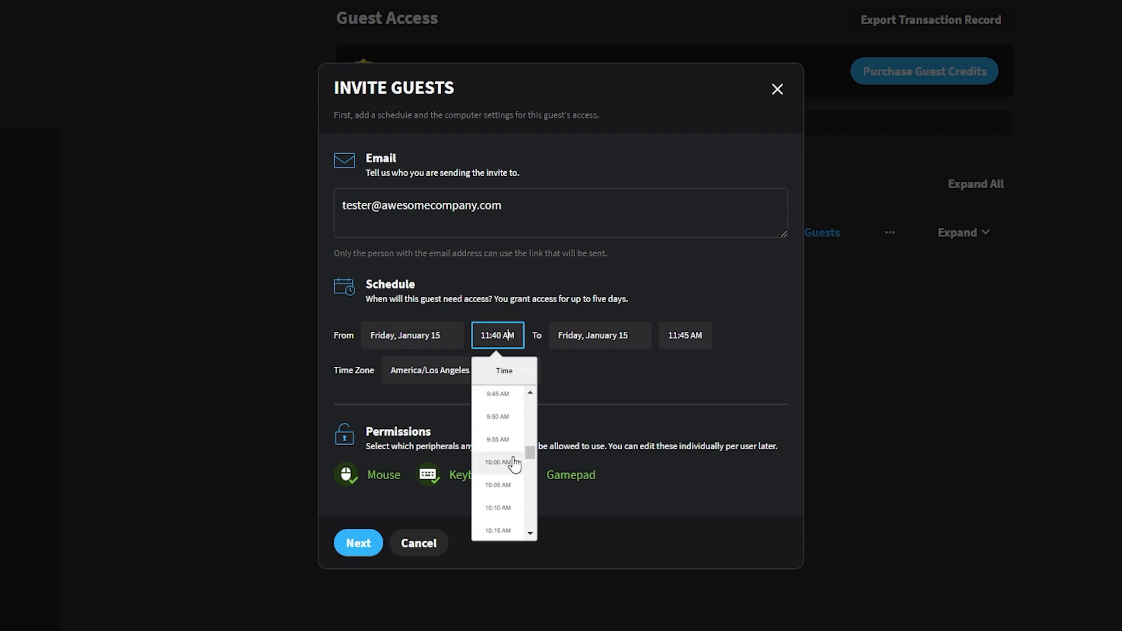
left_click(511, 467)
Set the access end to Wednesday, January 20 at 11:55 PM, keeping America/Los Angeles time
left_click(630, 327)
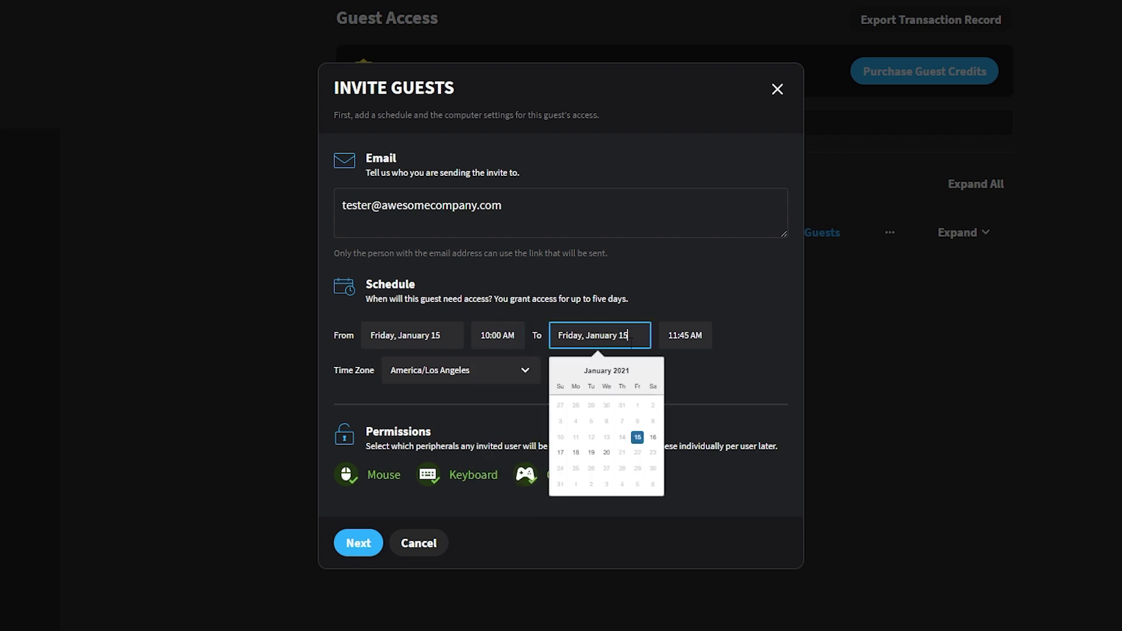
left_click(607, 453)
left_click(678, 335)
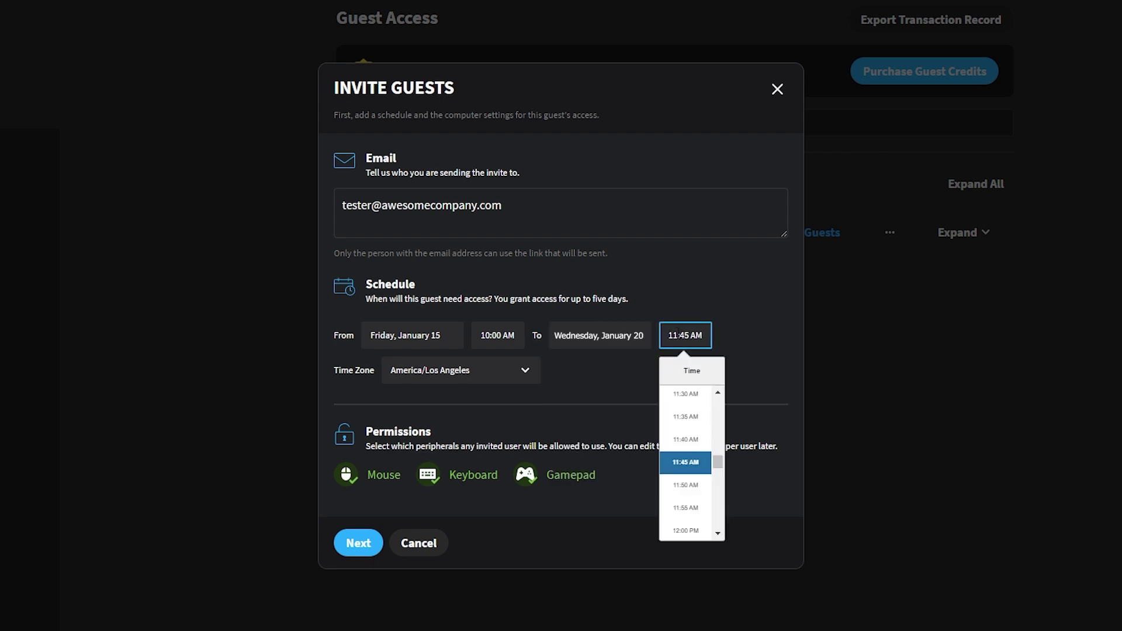
scroll(687, 435, "down", 5)
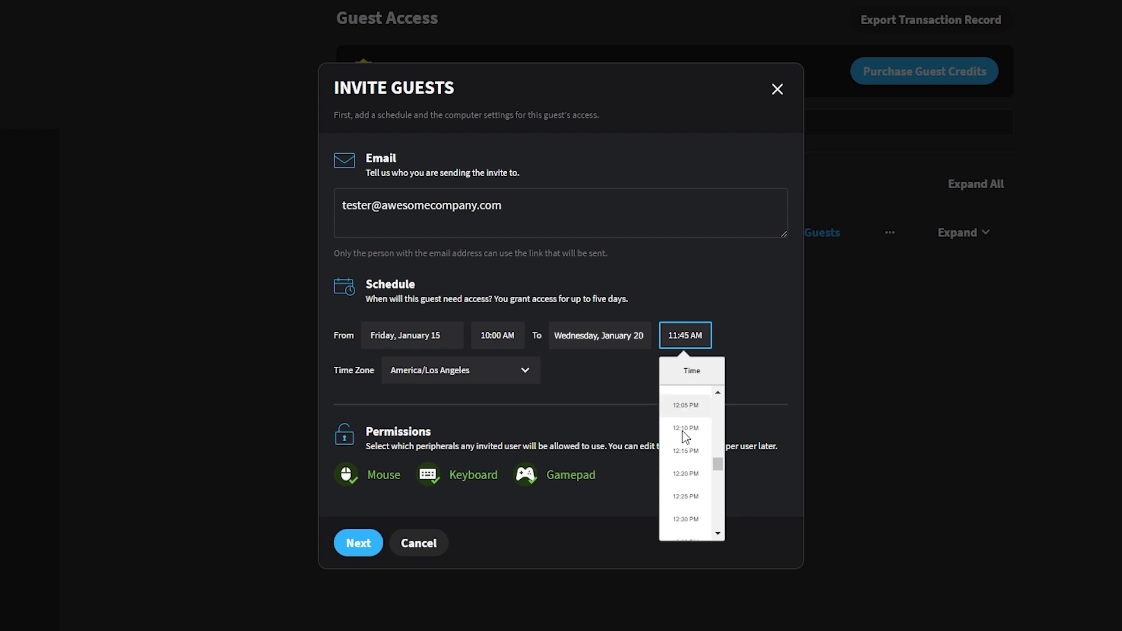
scroll(687, 432, "down", 20)
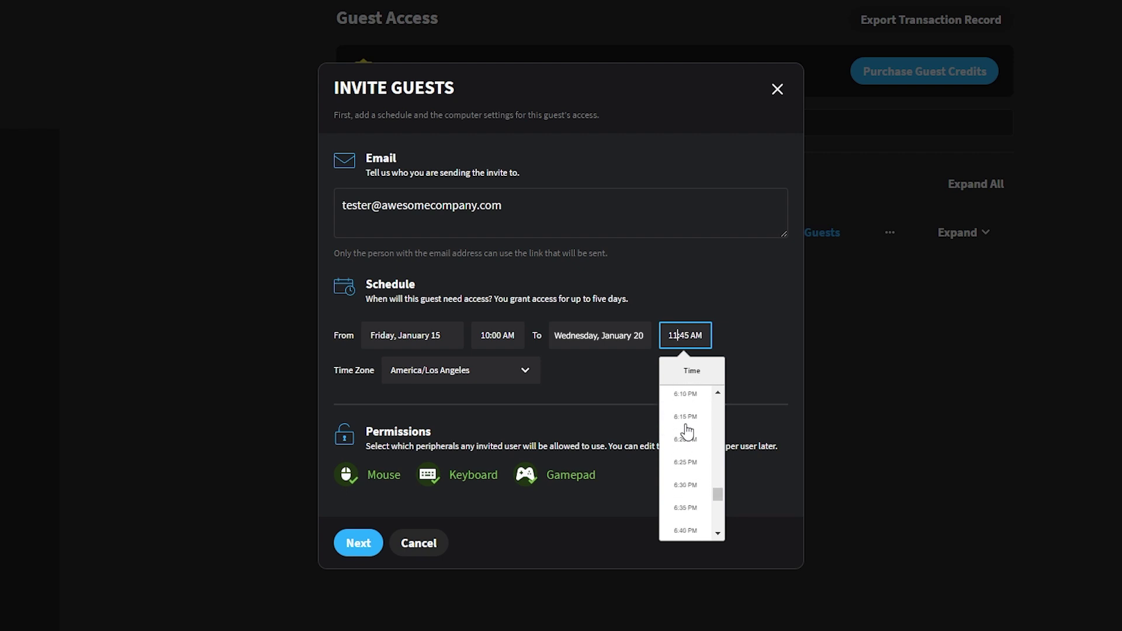
scroll(687, 432, "down", 3)
left_click(692, 528)
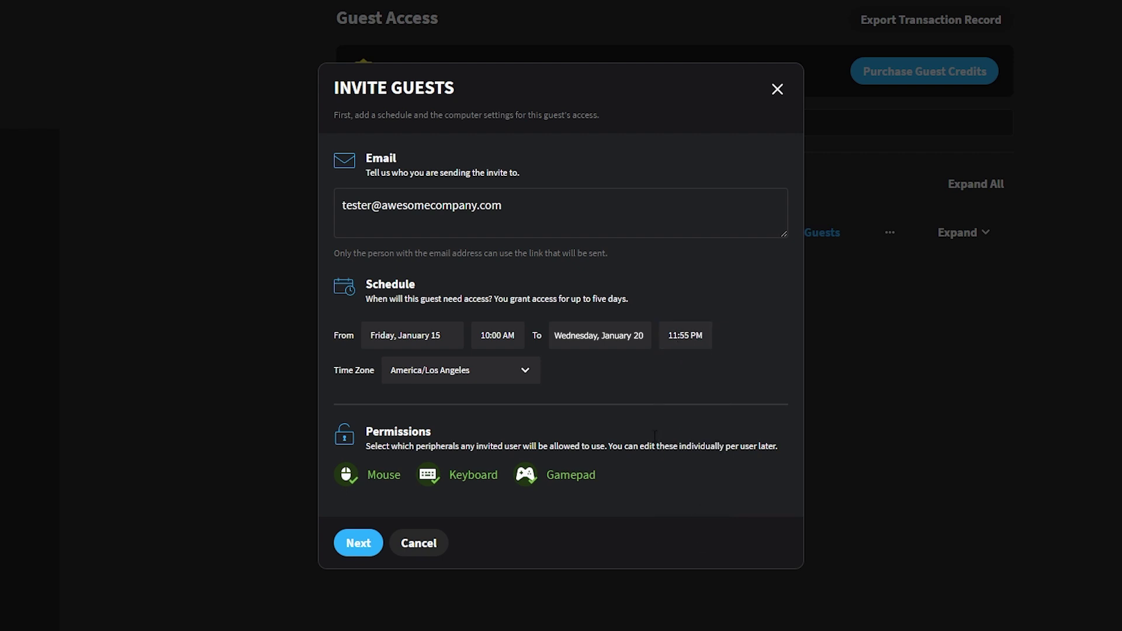
left_click(502, 373)
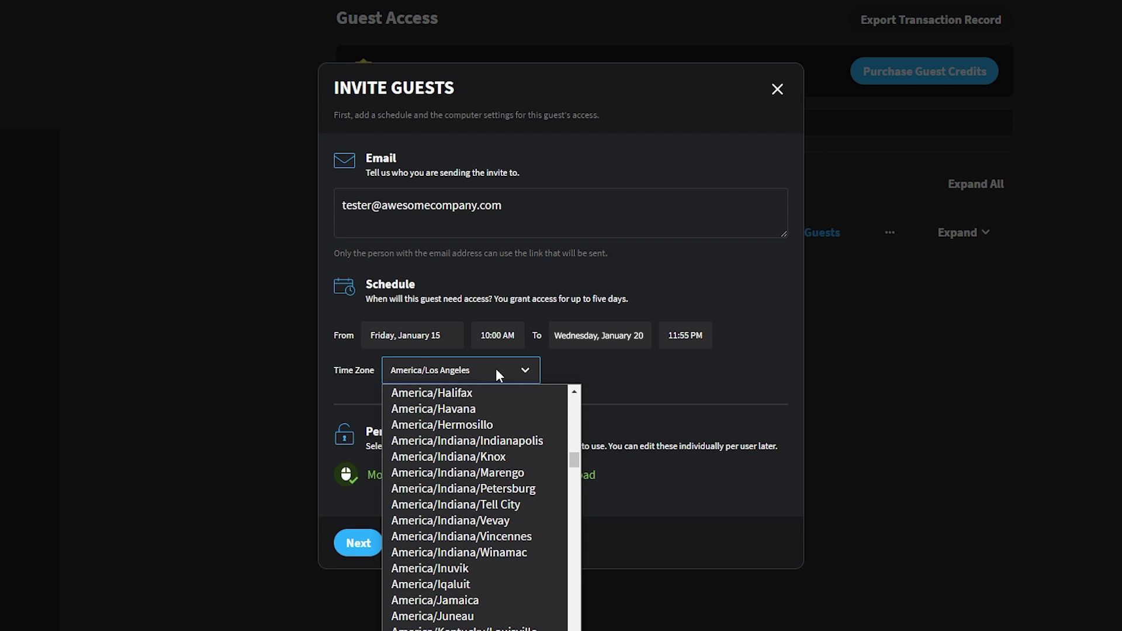
left_click(498, 374)
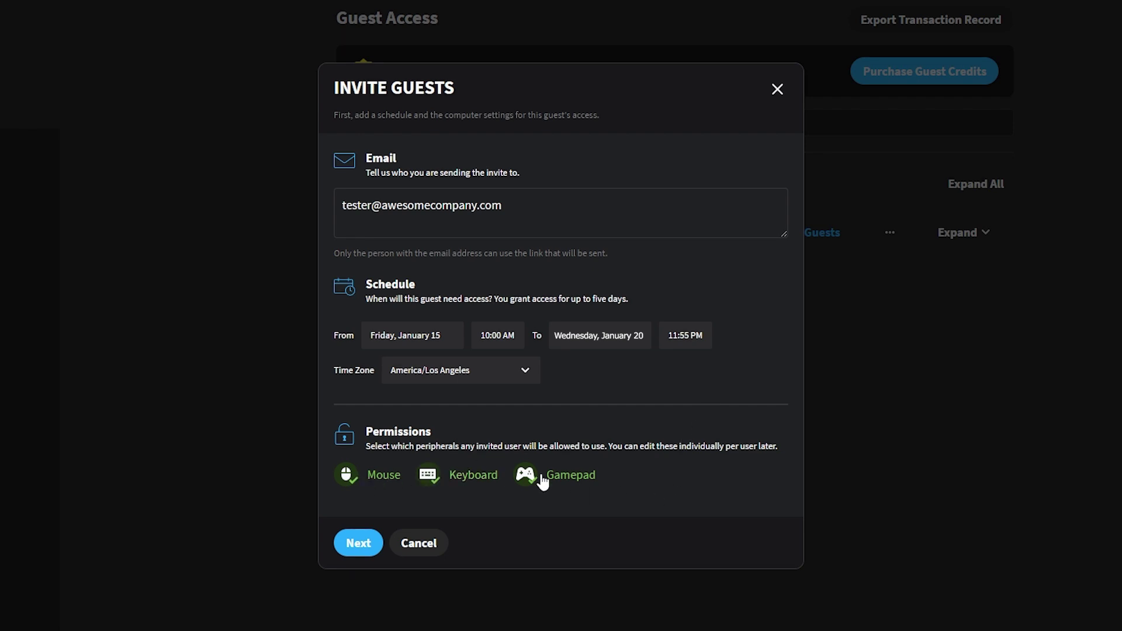
left_click(370, 538)
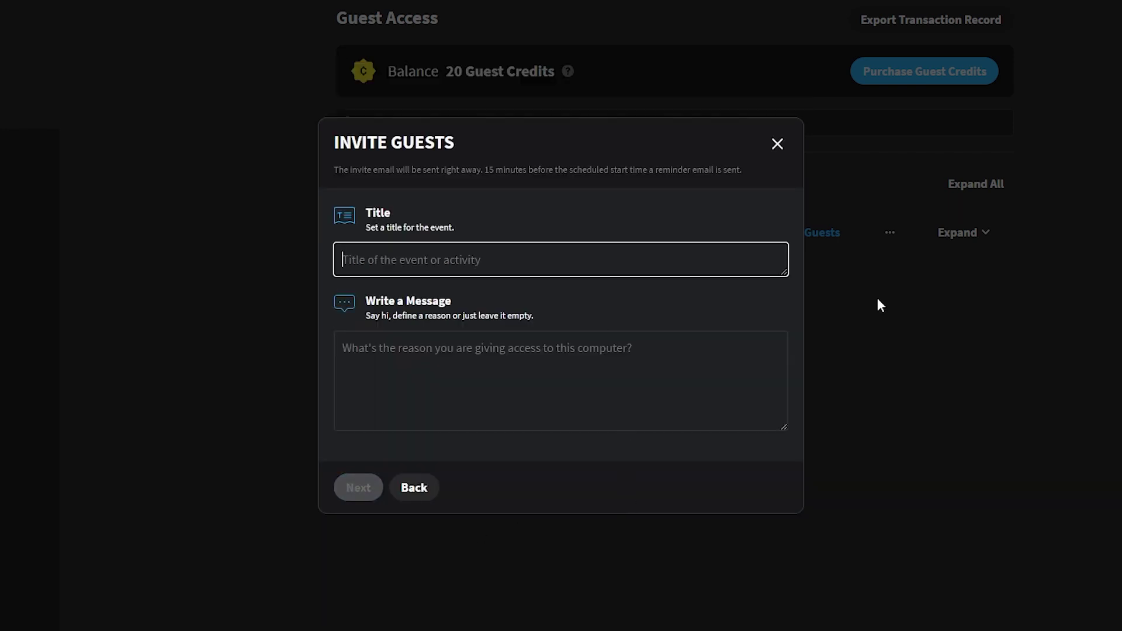
Title the invite 'Our First Testing Event' and add a welcome message thanking the tester for joining the playtest
type("Our First Testing Event")
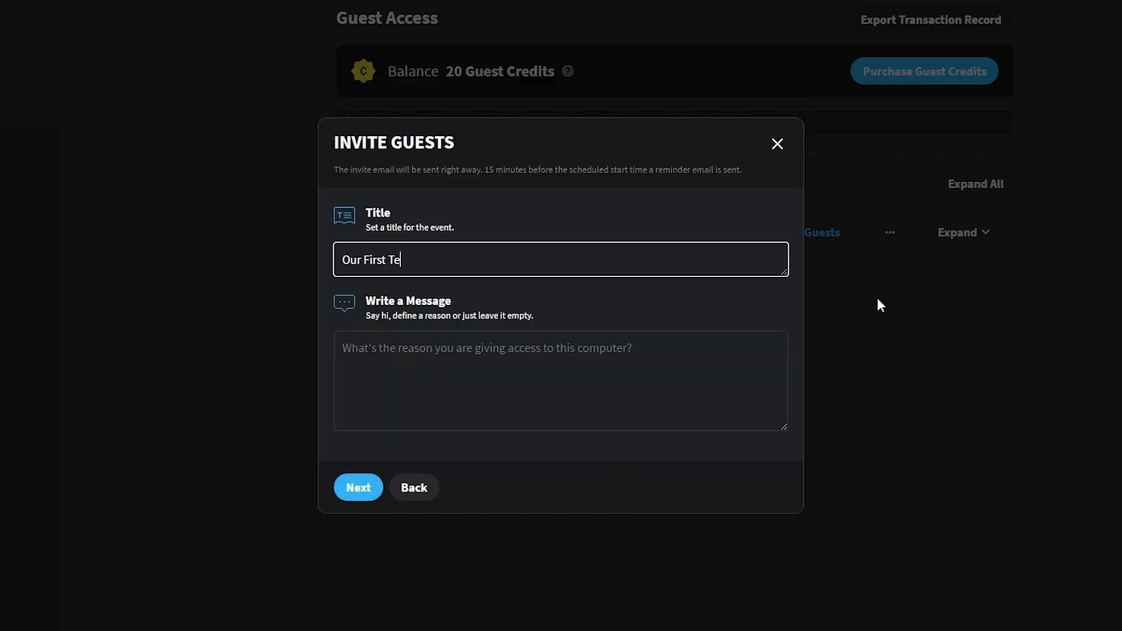
key("Tab")
type("Hi Tester,")
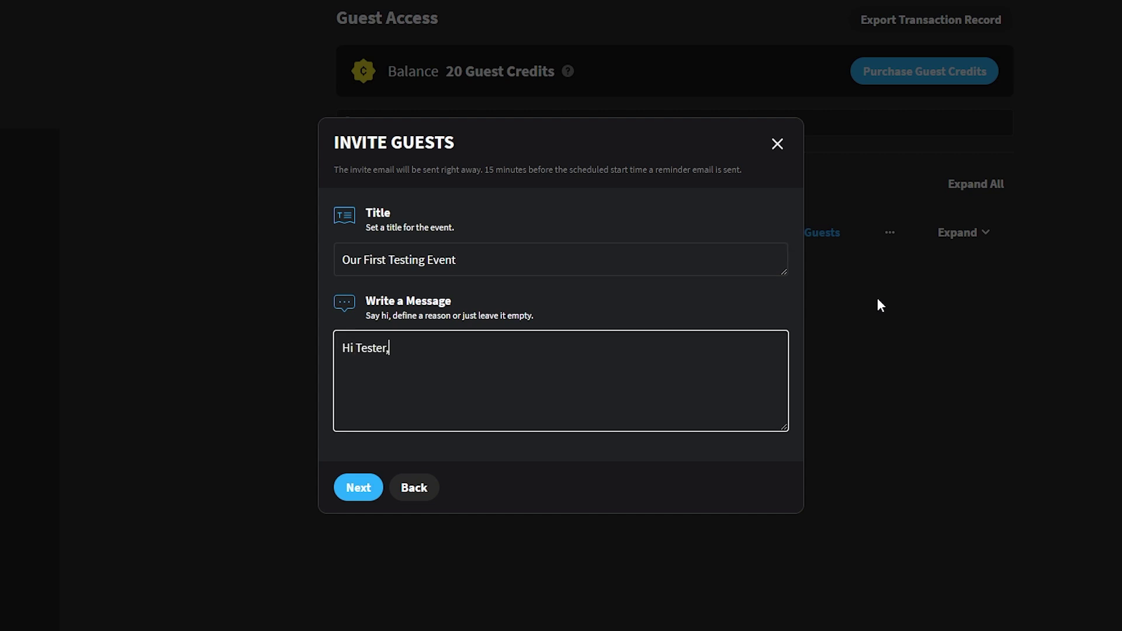
type(" thanks for signing up to o")
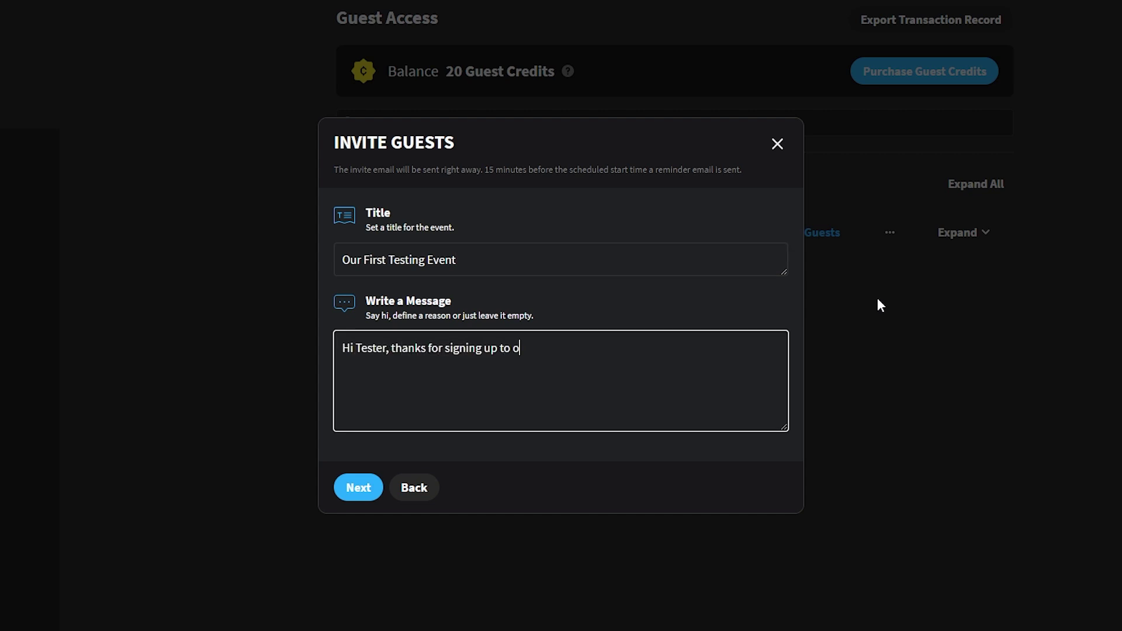
type("ur playtest! Here's")
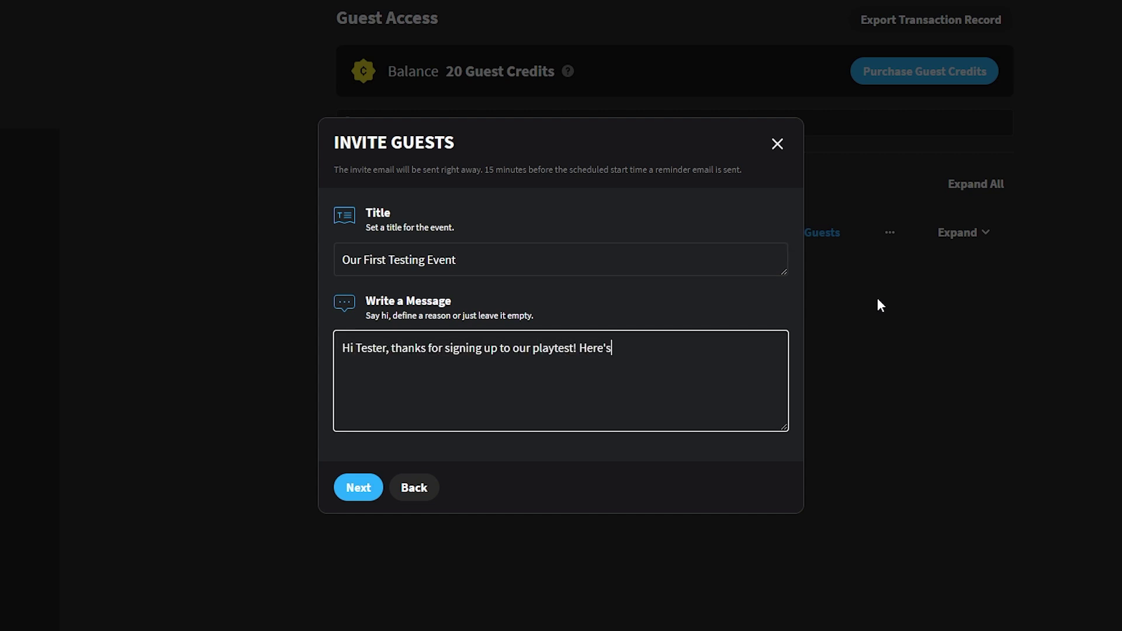
type(" a link to our special")
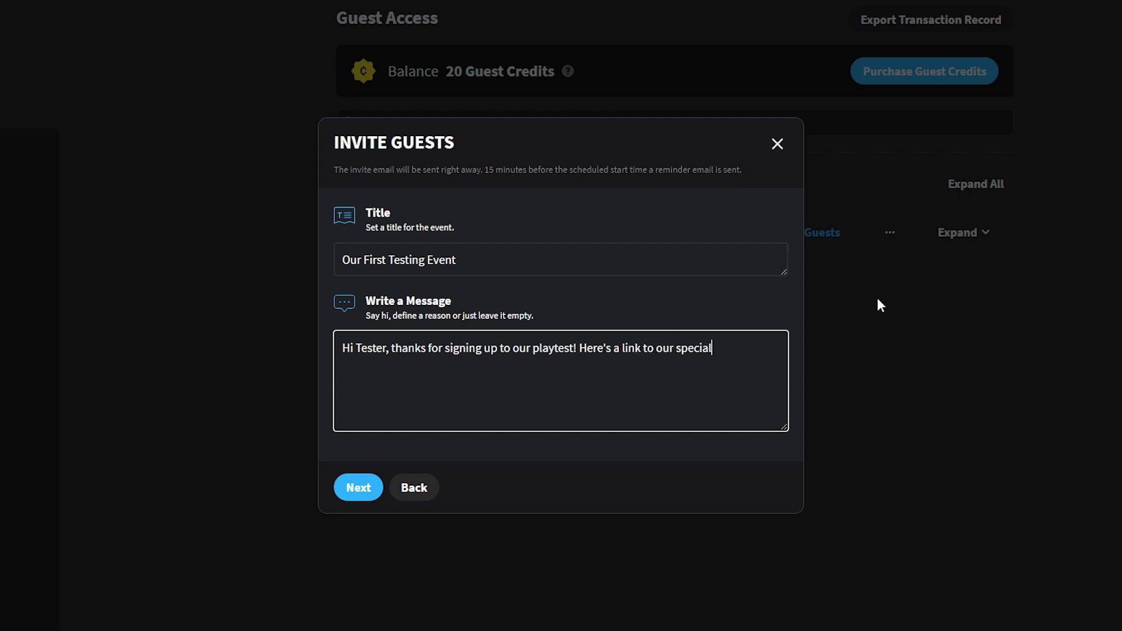
type(" testing machine you")
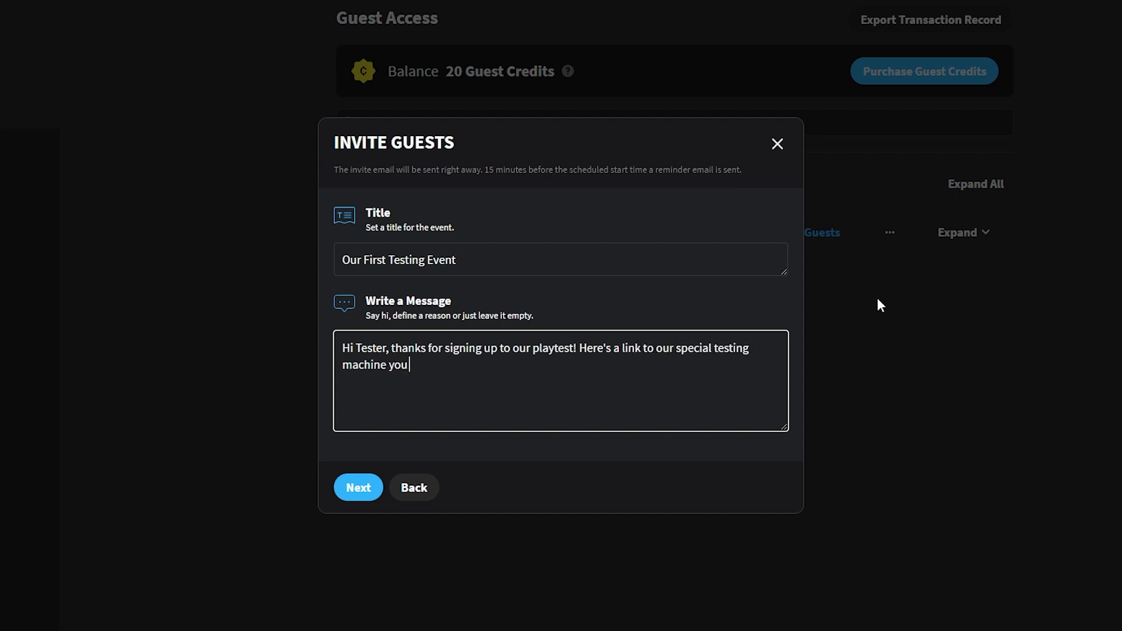
key("BackSpace")
key("BackSpace")
key("BackSpace")
type("that you can access for the duration of")
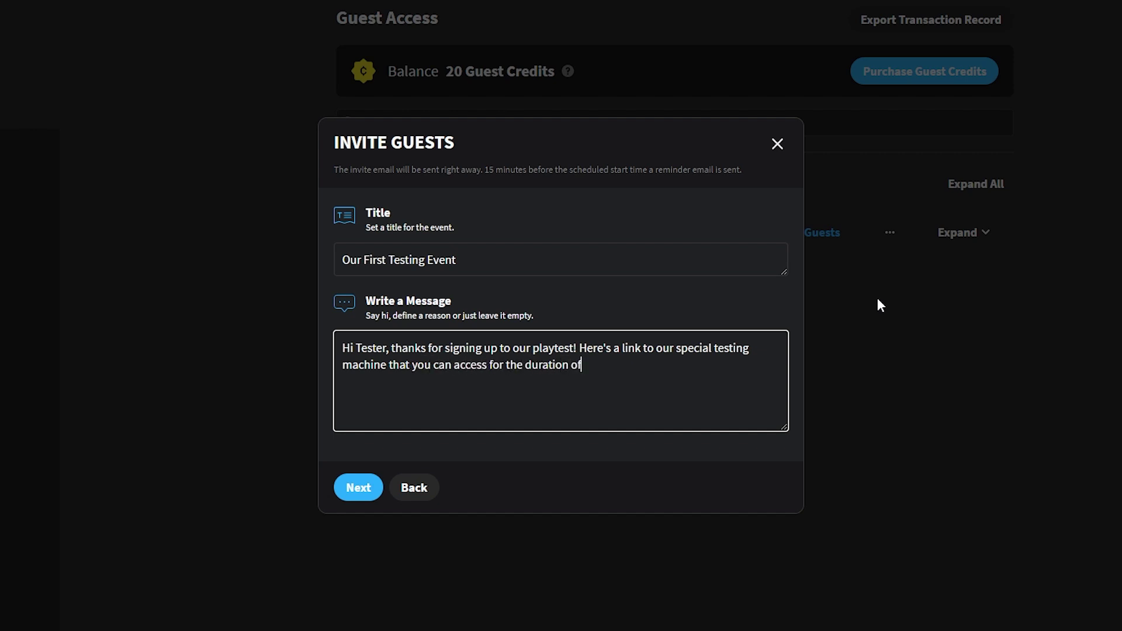
type(" the playtest event!")
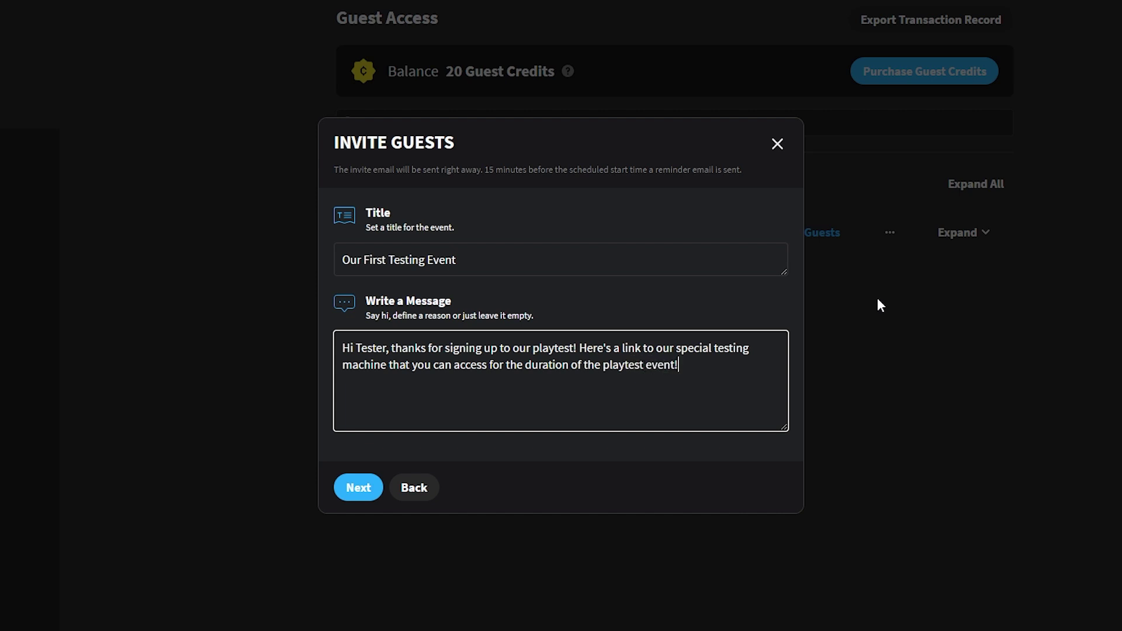
left_click(351, 488)
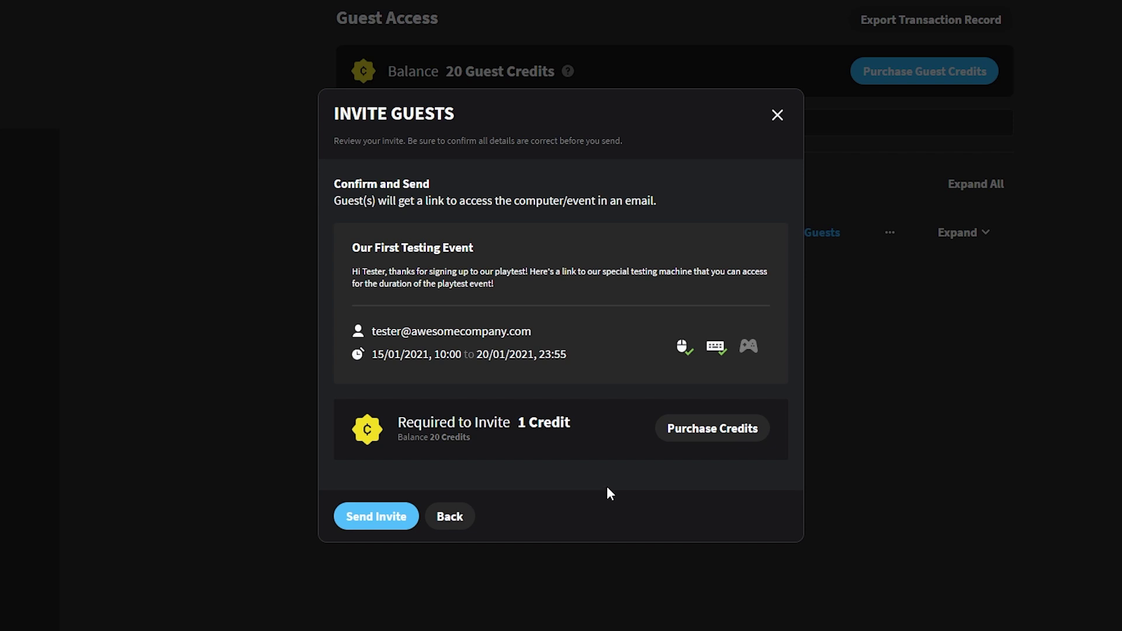
Send the playtest invite from the Confirm and Send review
left_click(379, 517)
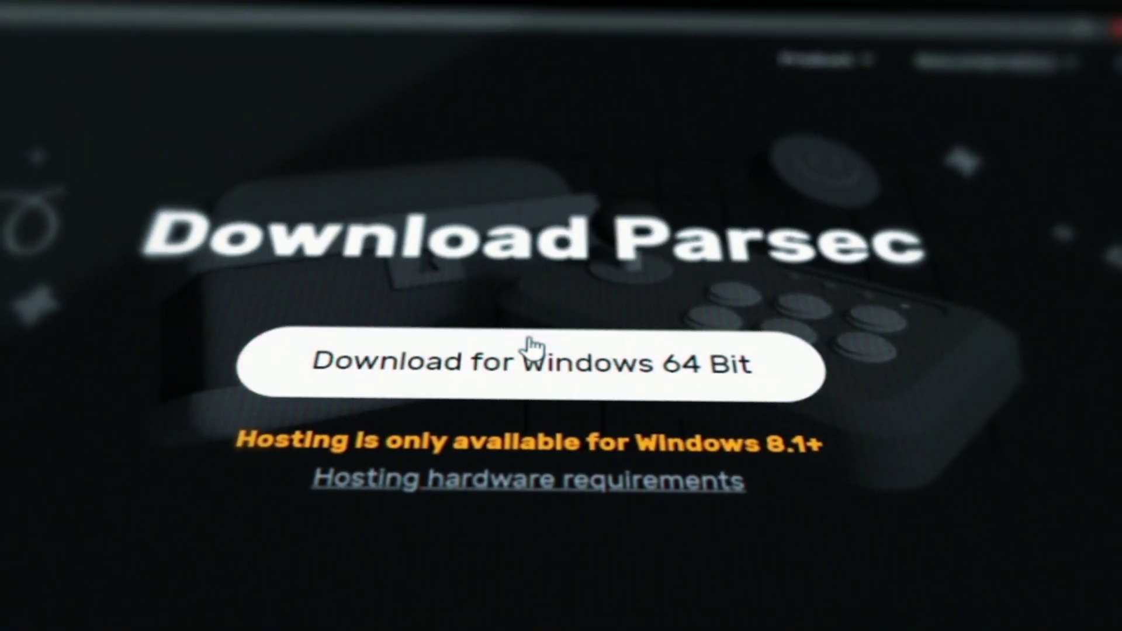
Download the Parsec installer for Windows 64 Bit
left_click(532, 351)
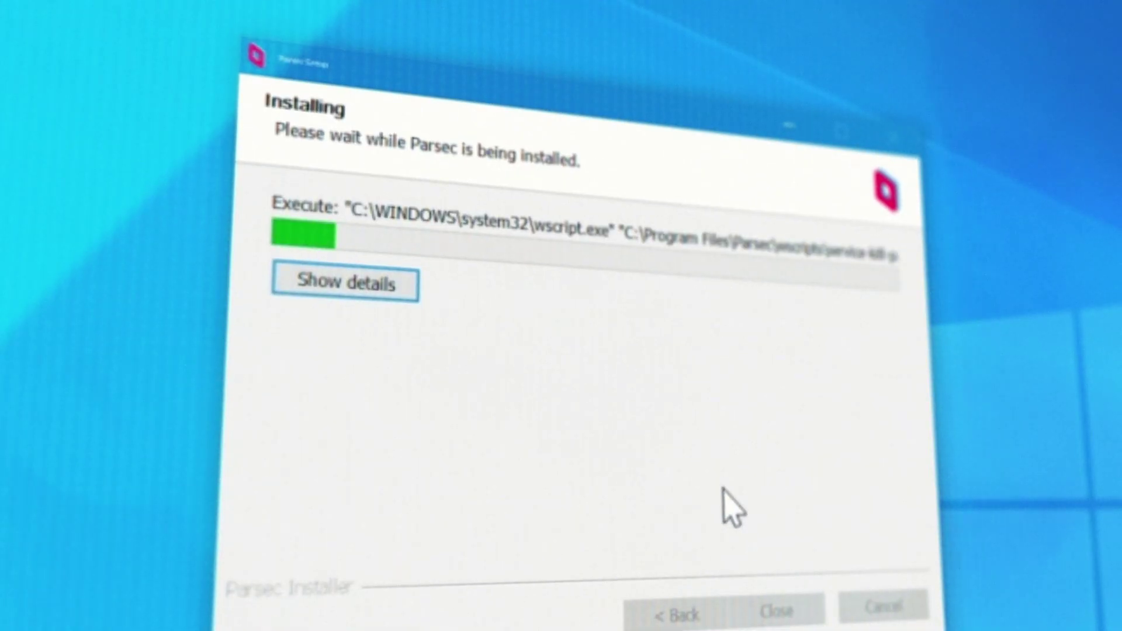